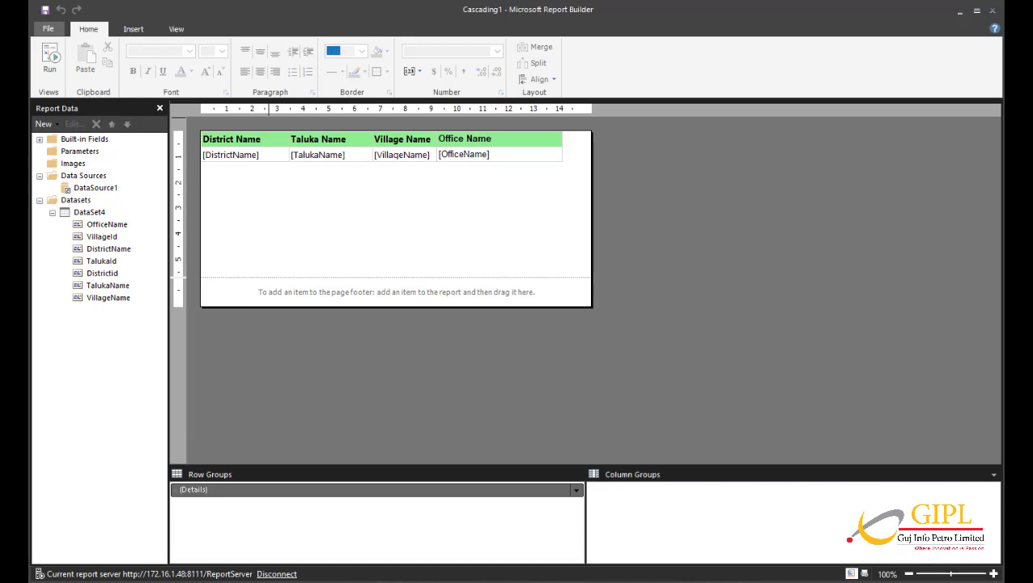
Run the report, then switch to SQL Server Management Studio to examine the DistrictMaster, TalukaMaster, VillageMaster and OfficeMaster tables and the DataSet 4 query
click(47, 72)
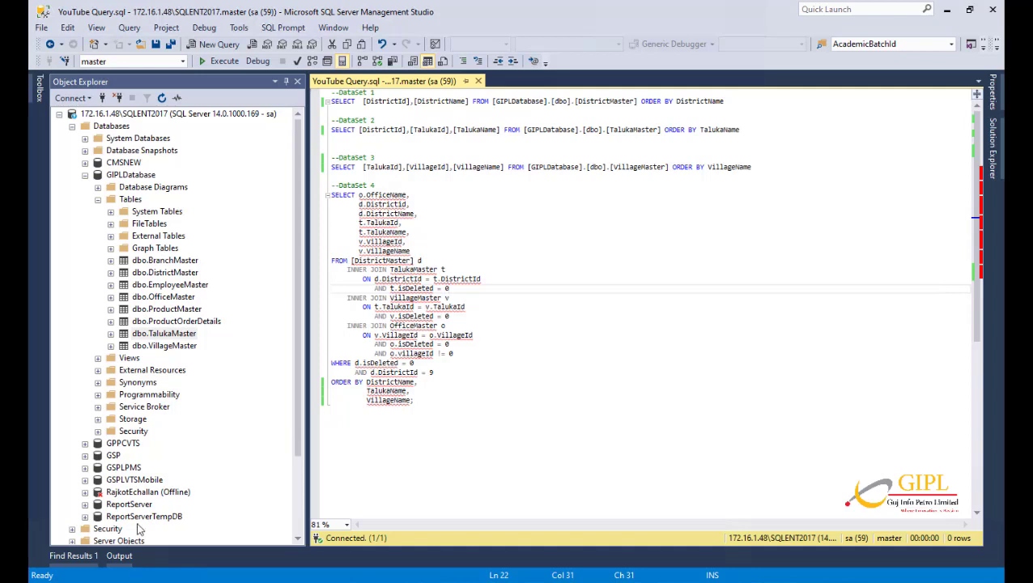
click(151, 273)
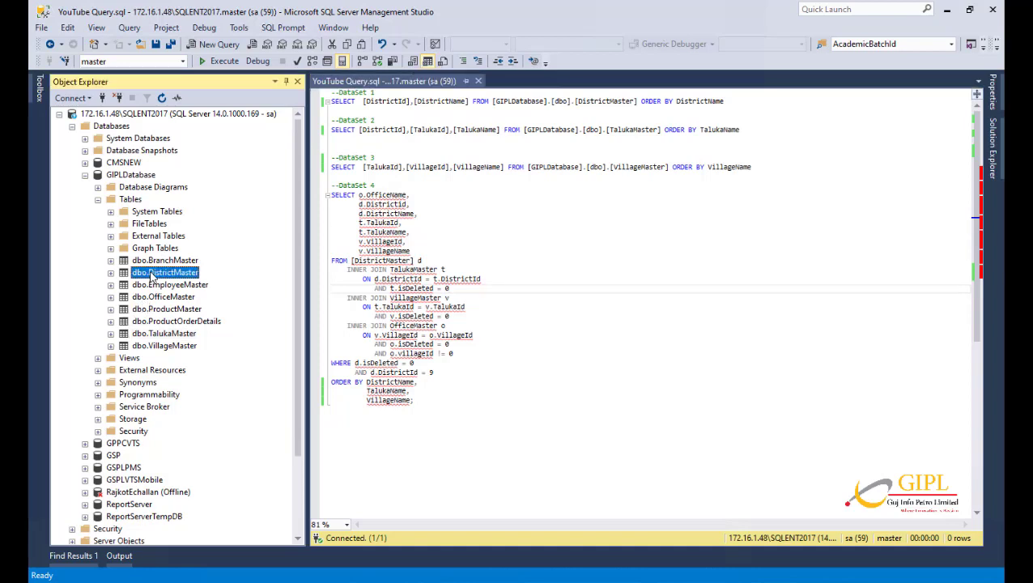
click(158, 334)
click(161, 347)
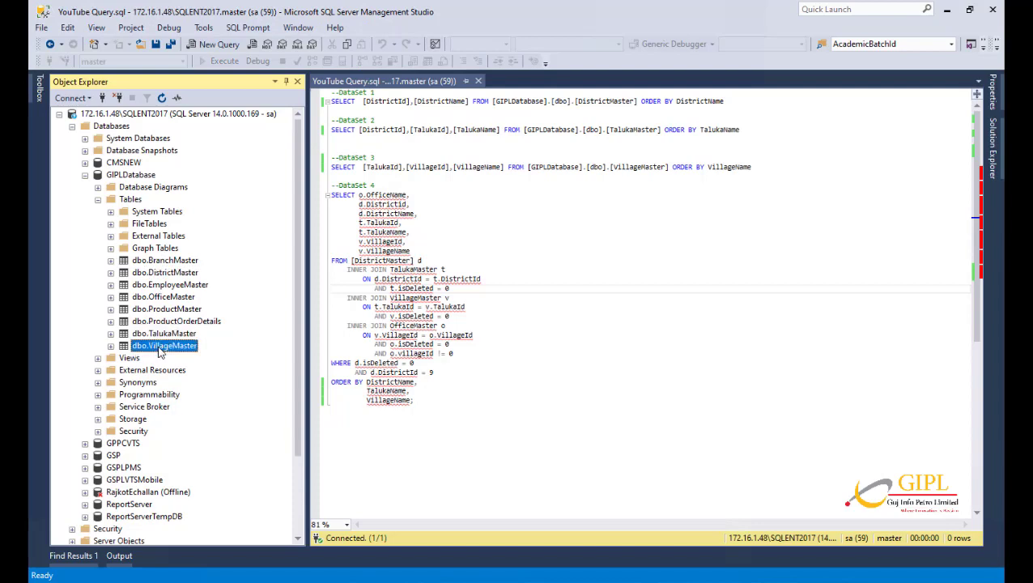
click(166, 298)
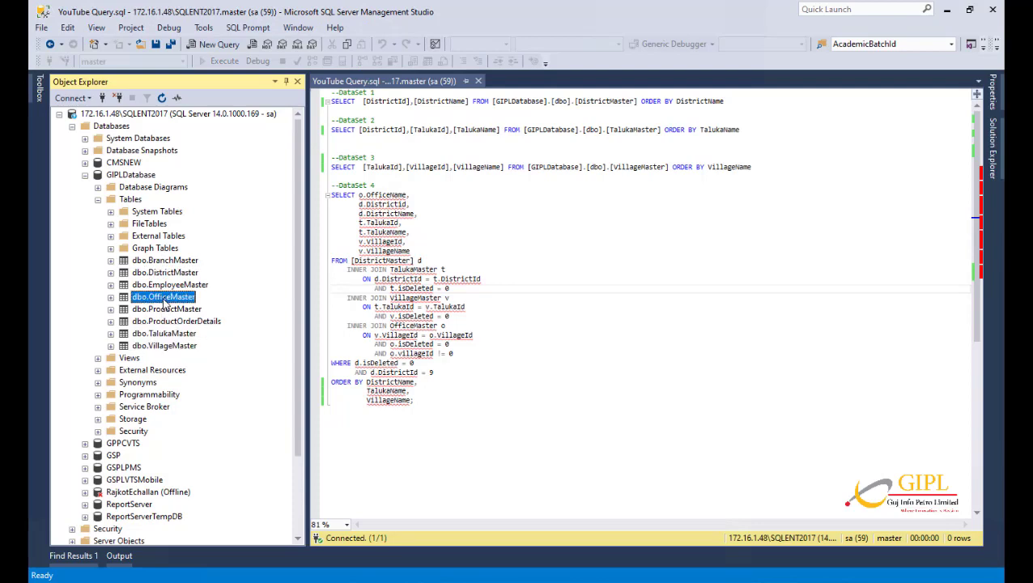
drag(419, 400, 332, 189)
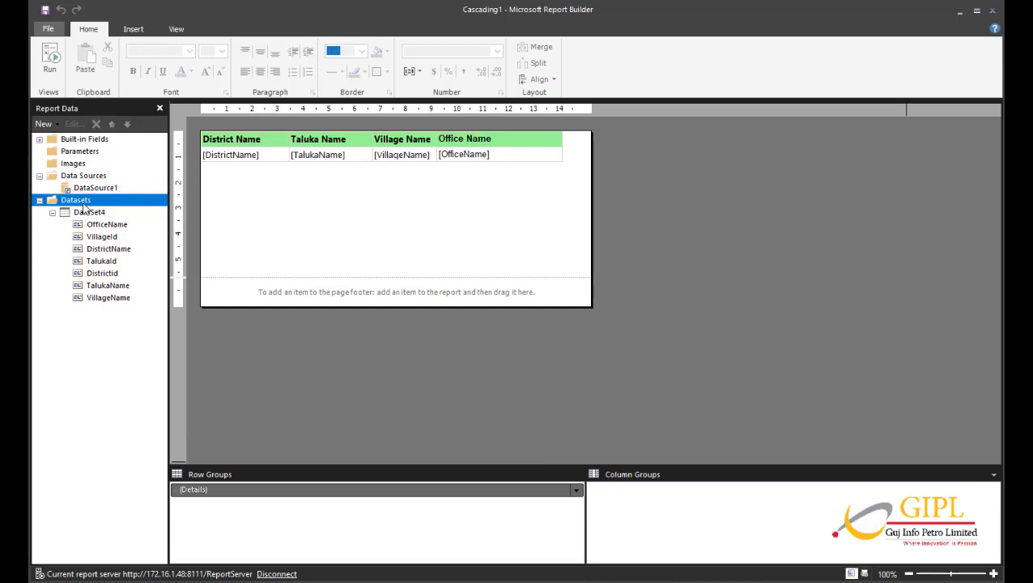
In Report Builder, start a new dataset named DistrictDs that is embedded in the report
right_click(82, 202)
click(130, 212)
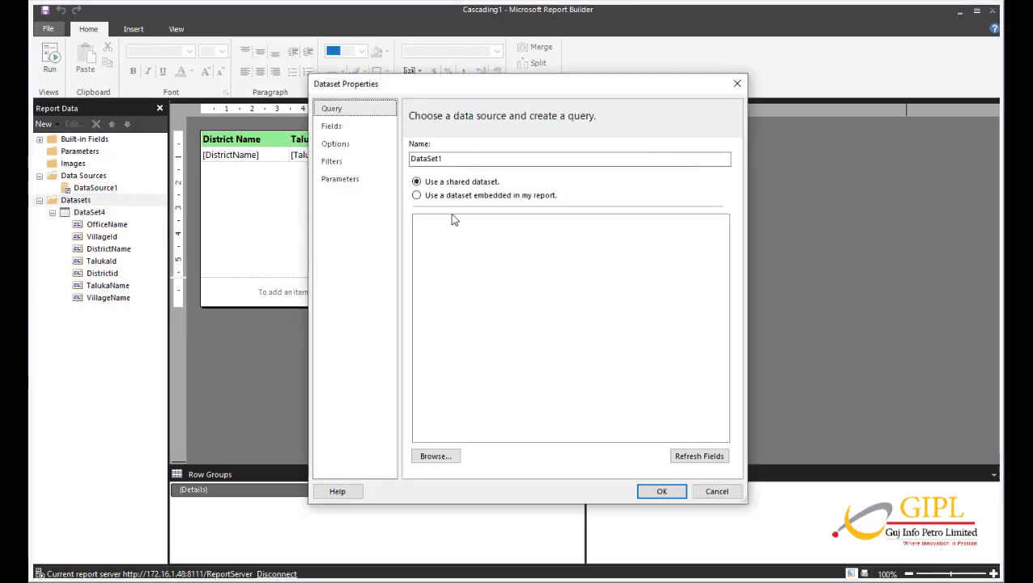
click(456, 162)
double_click(456, 161)
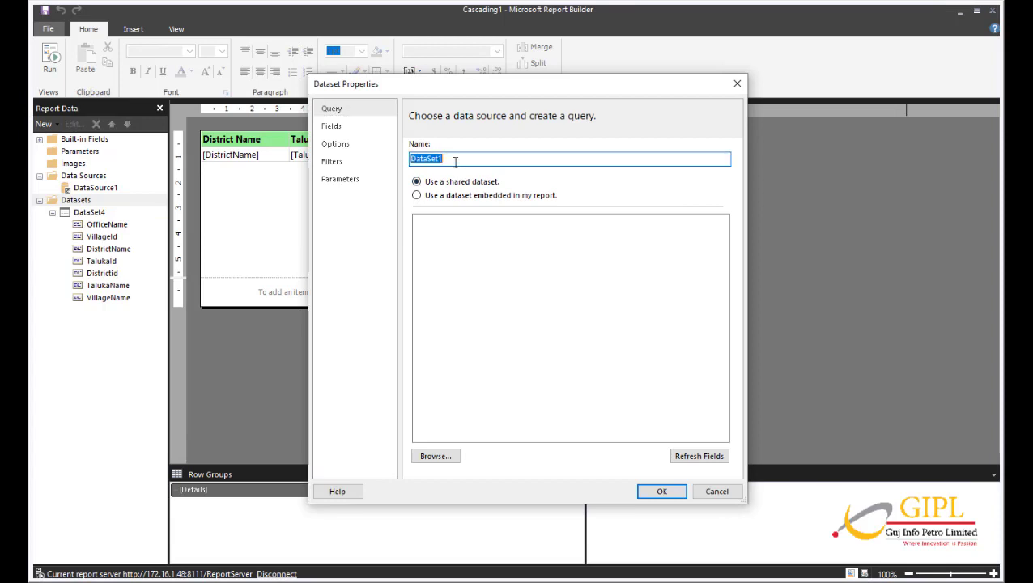
text(Distri)
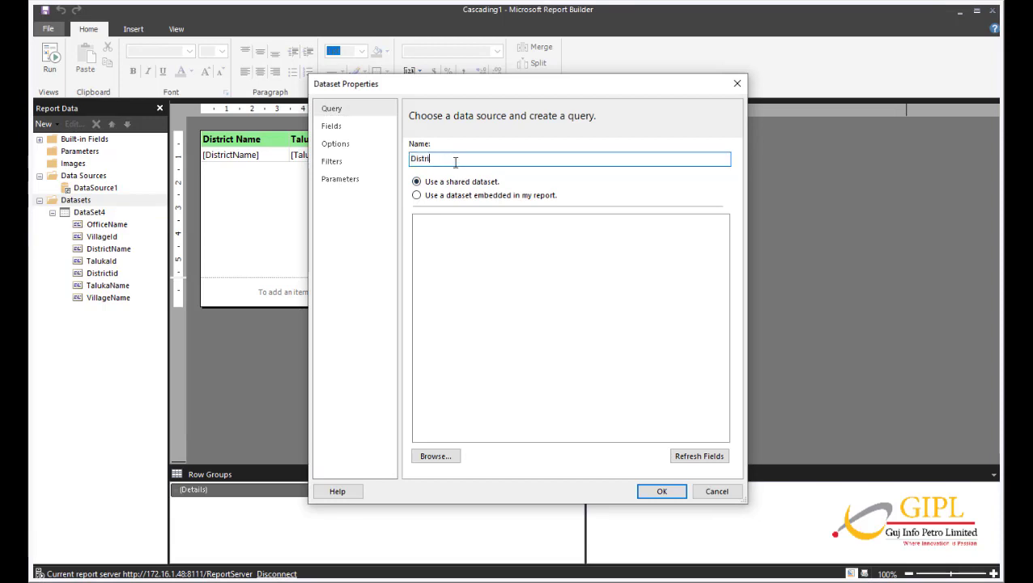
text(ctDs)
click(417, 196)
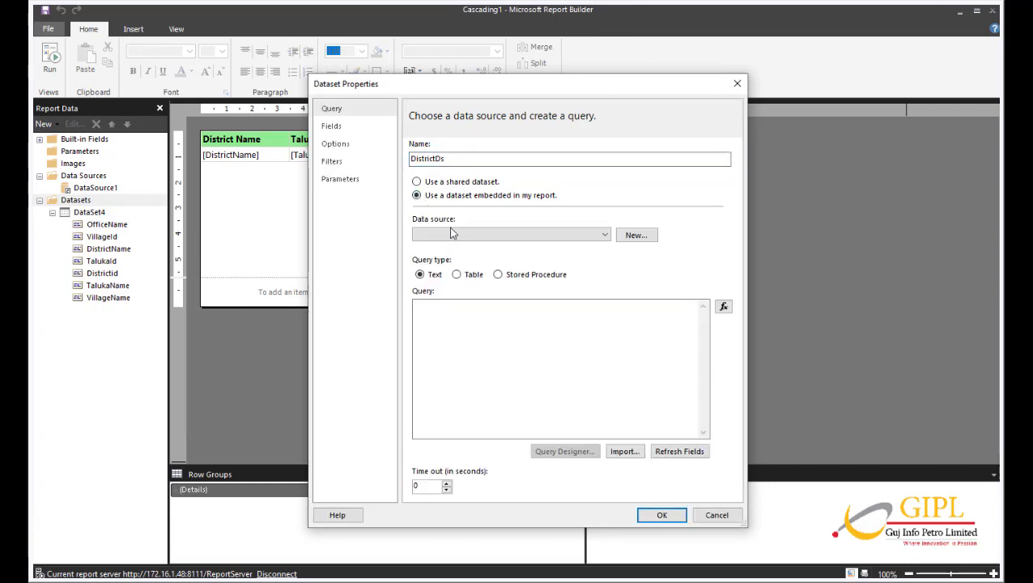
Base the dataset on DataSource1 with a text query selecting DistrictId and DistrictName from [GIPLDatabase].[dbo].[DistrictMaster], ordered by DistrictName
click(451, 235)
click(441, 246)
click(468, 350)
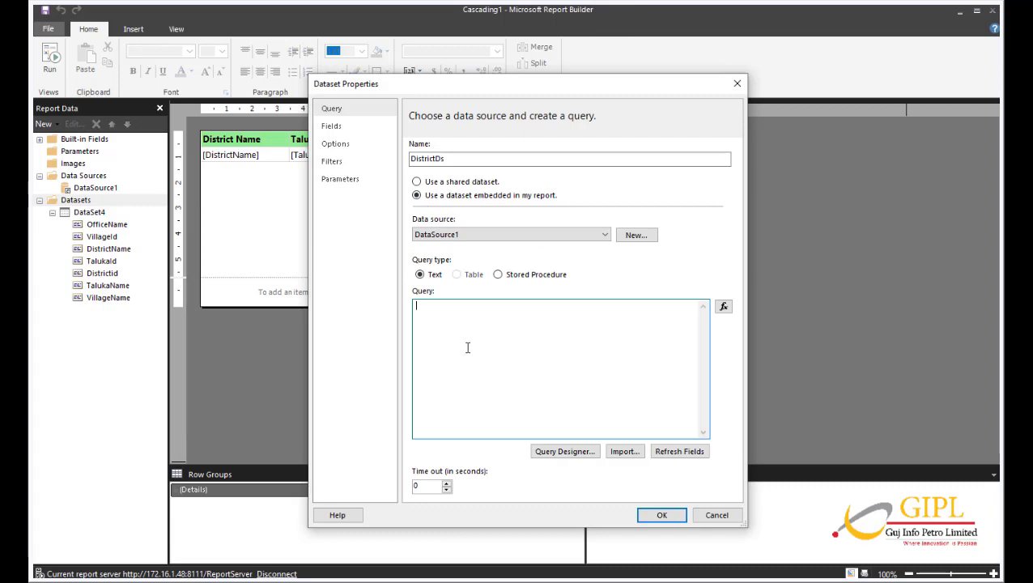
text(SELECT  [DistrictId],[DistrictName] FROM [GIPLDatabase].[dbo].[DistrictMaster] ORDER BY DistrictName)
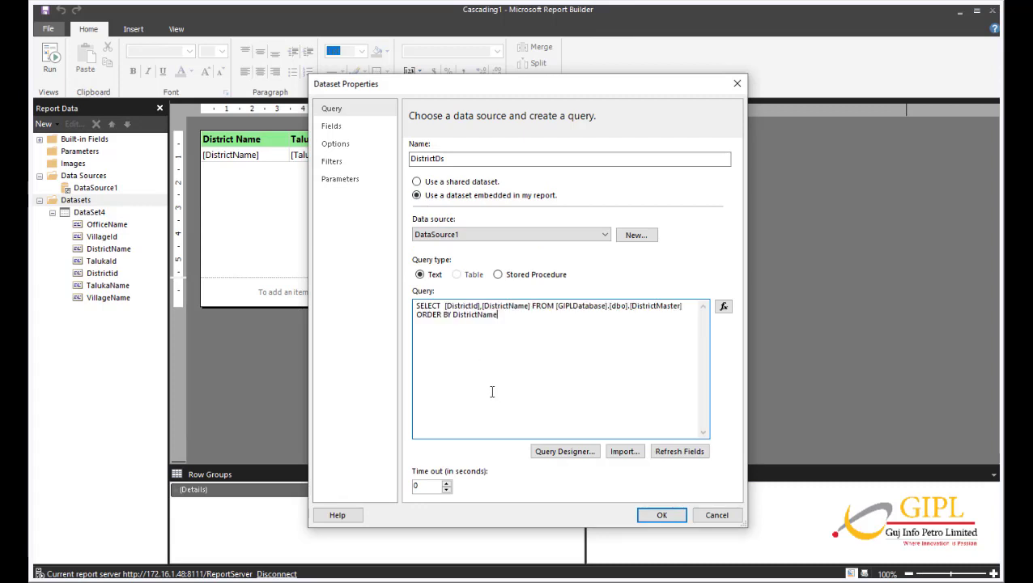
click(657, 517)
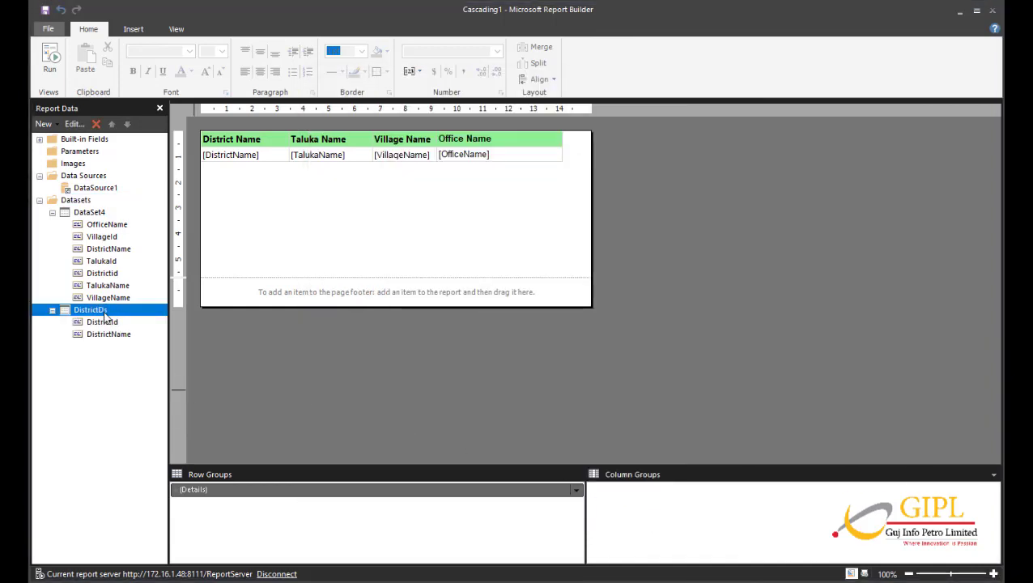
Add a report parameter named DstrictId with the prompt District Name and the Integer data type, and open its available values
click(96, 154)
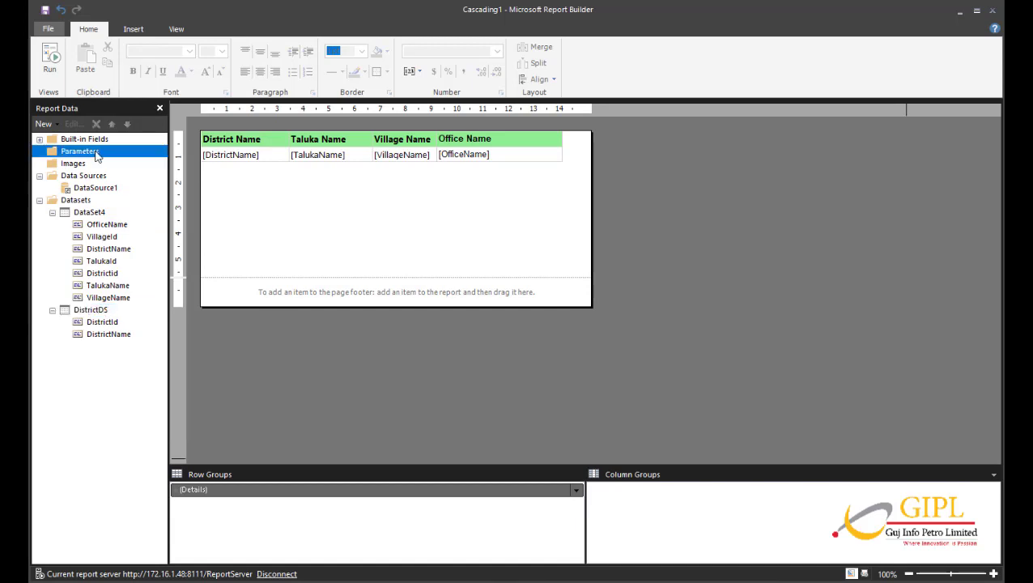
right_click(96, 156)
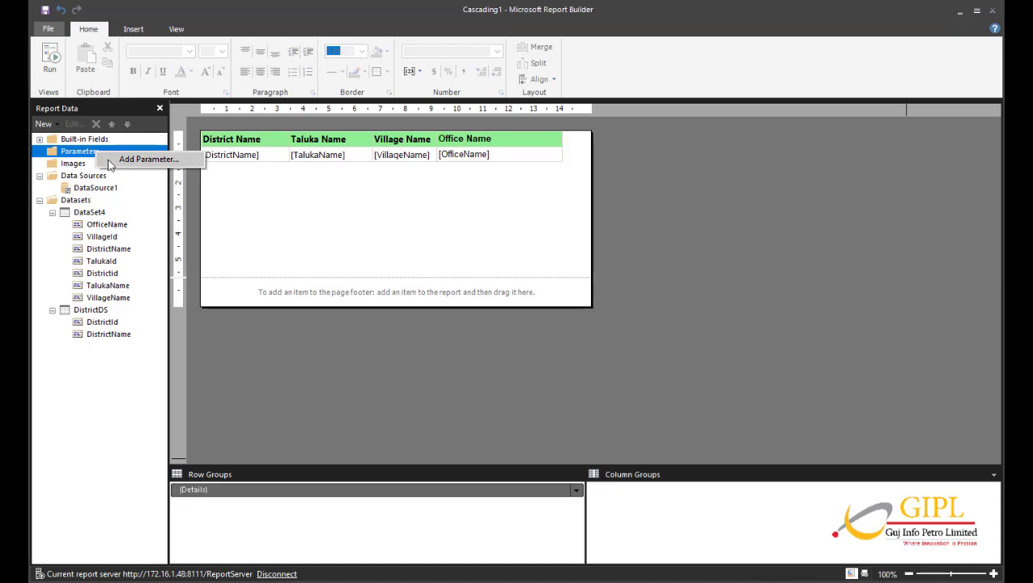
click(113, 160)
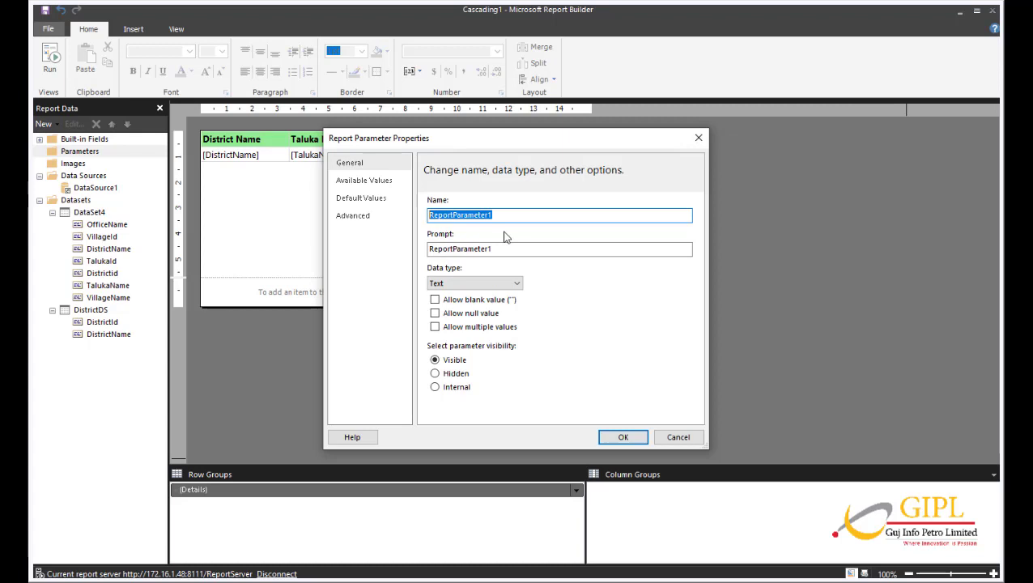
text(Dist)
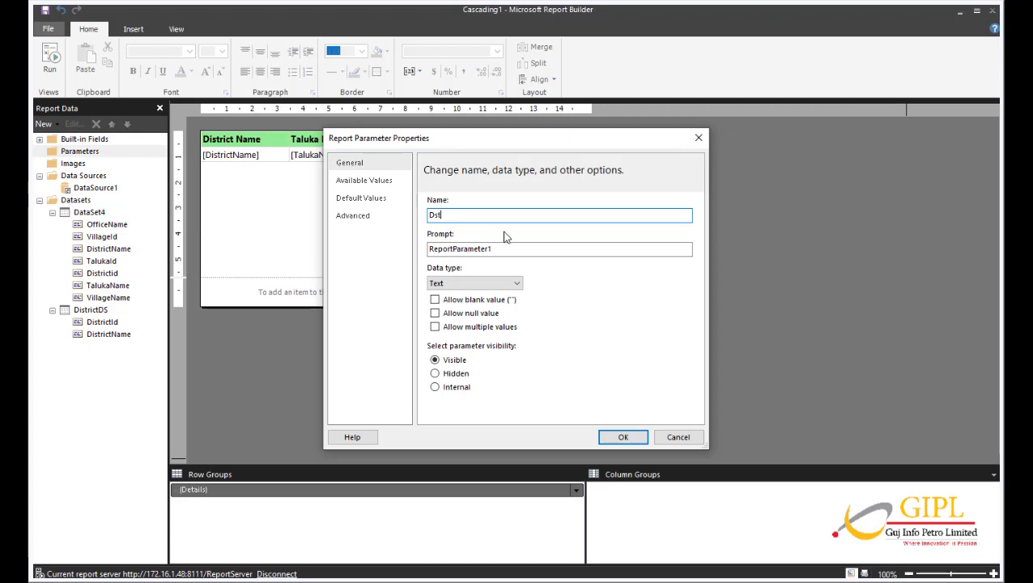
text(rictId)
key(Tab)
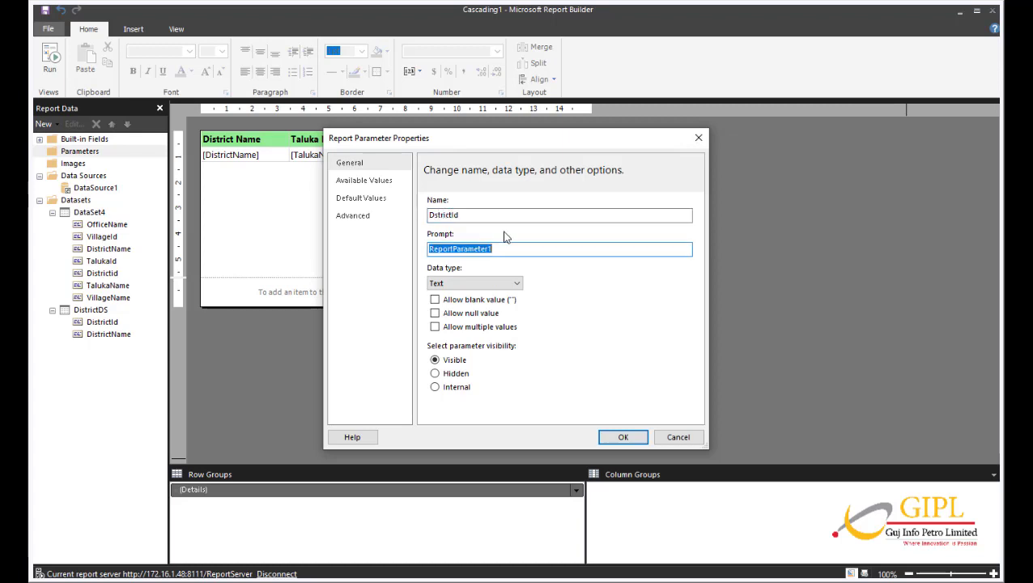
text(Distric)
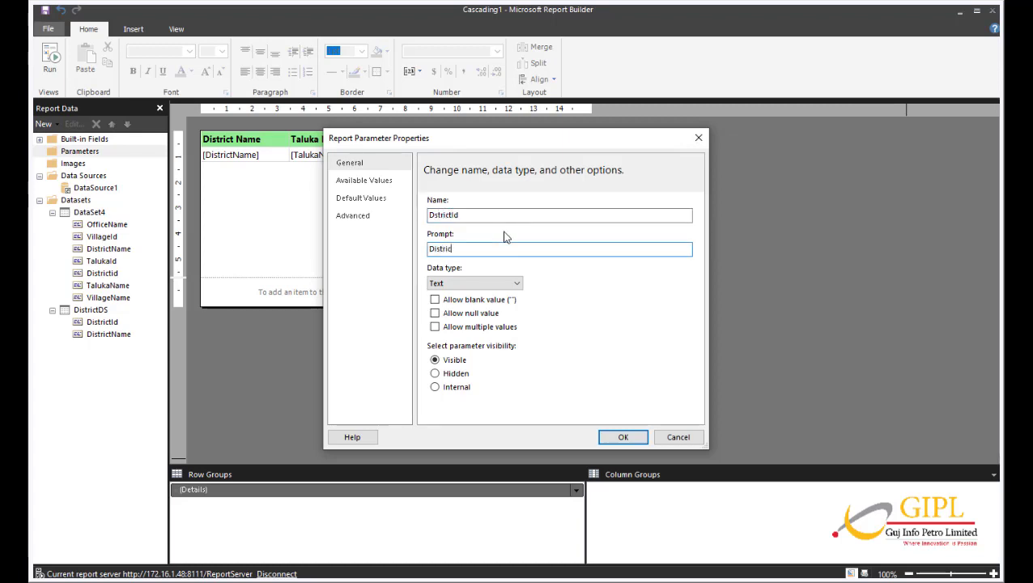
text(t Name)
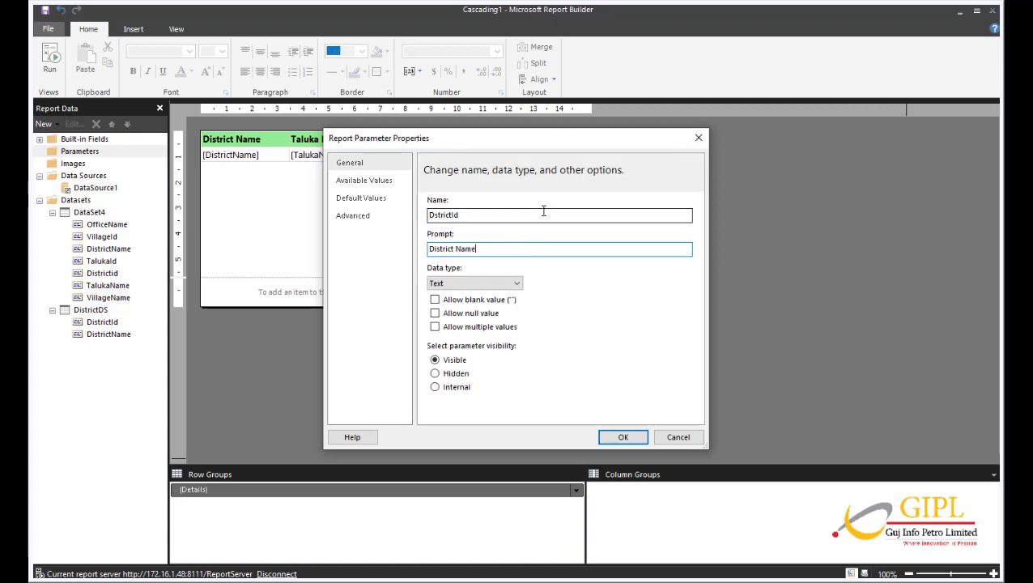
click(475, 282)
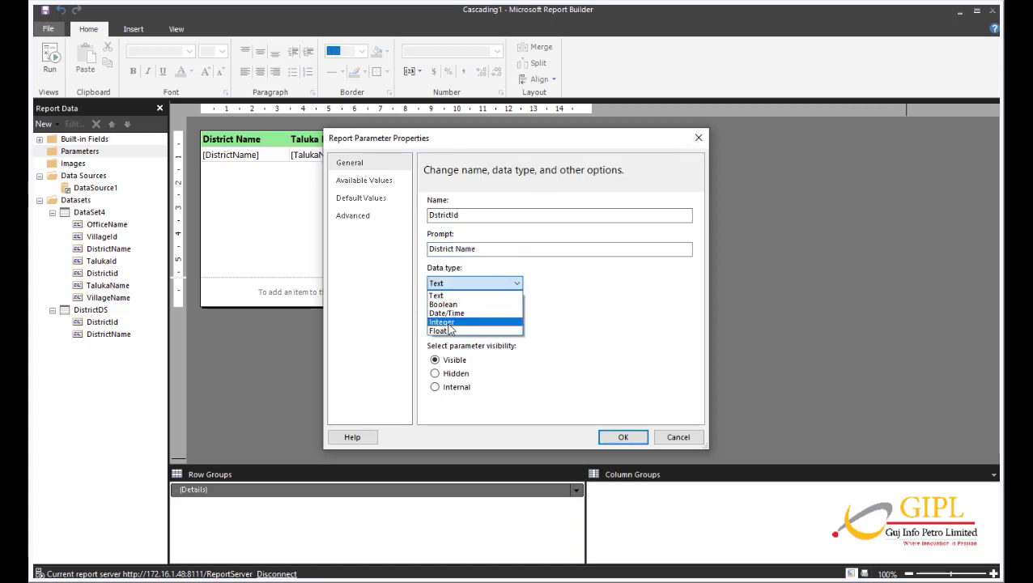
click(475, 322)
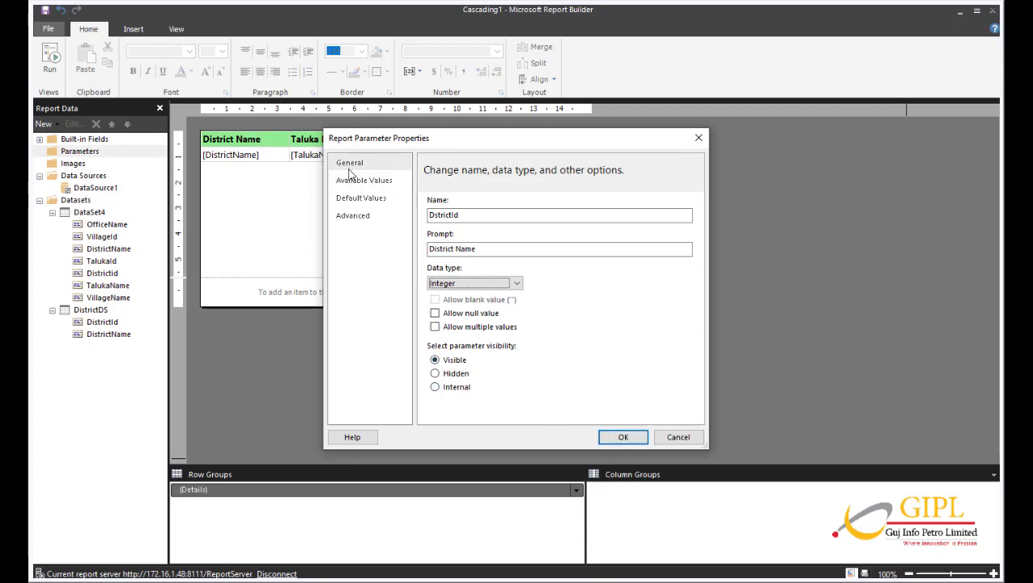
click(357, 180)
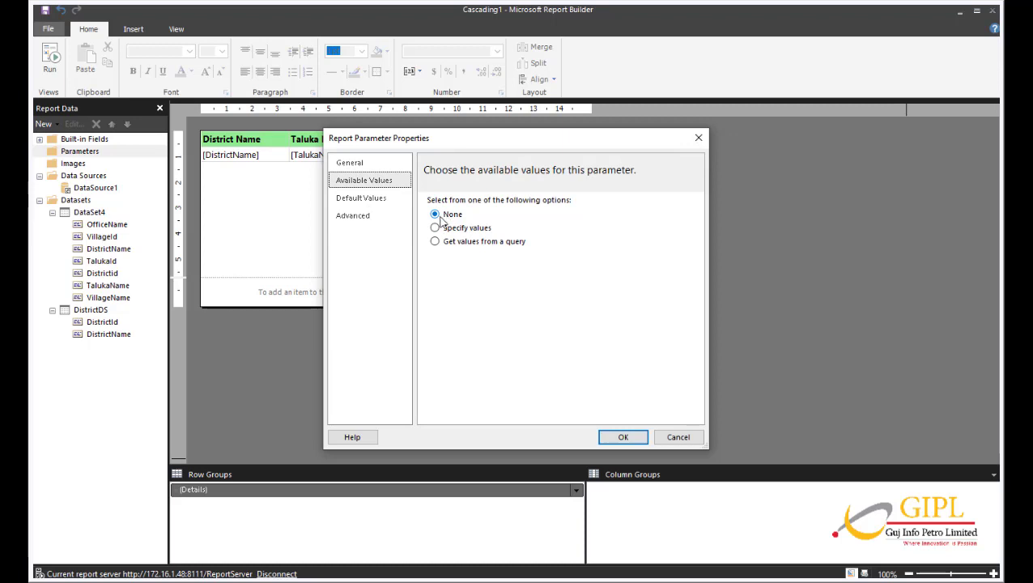
click(436, 228)
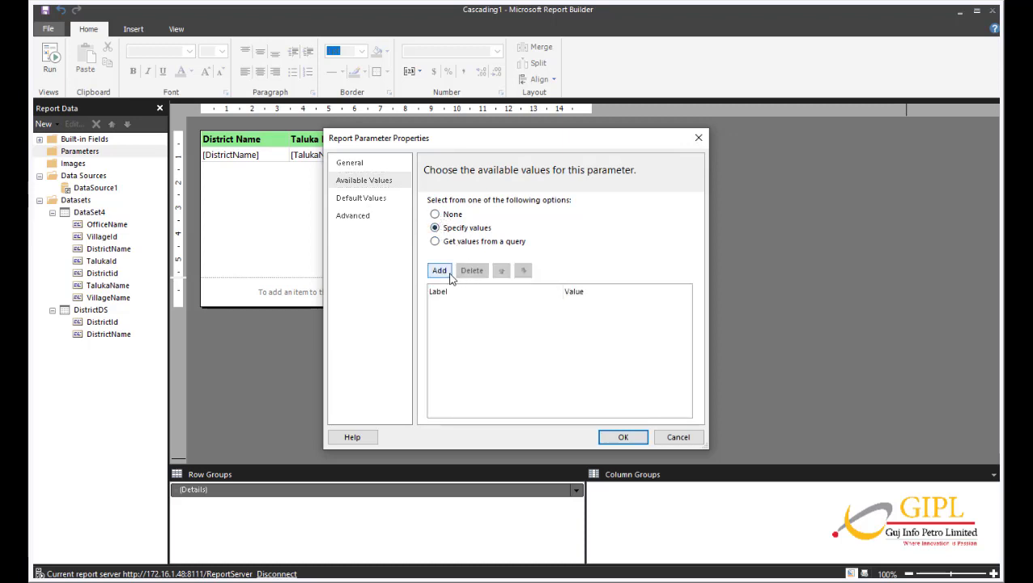
click(446, 272)
click(444, 274)
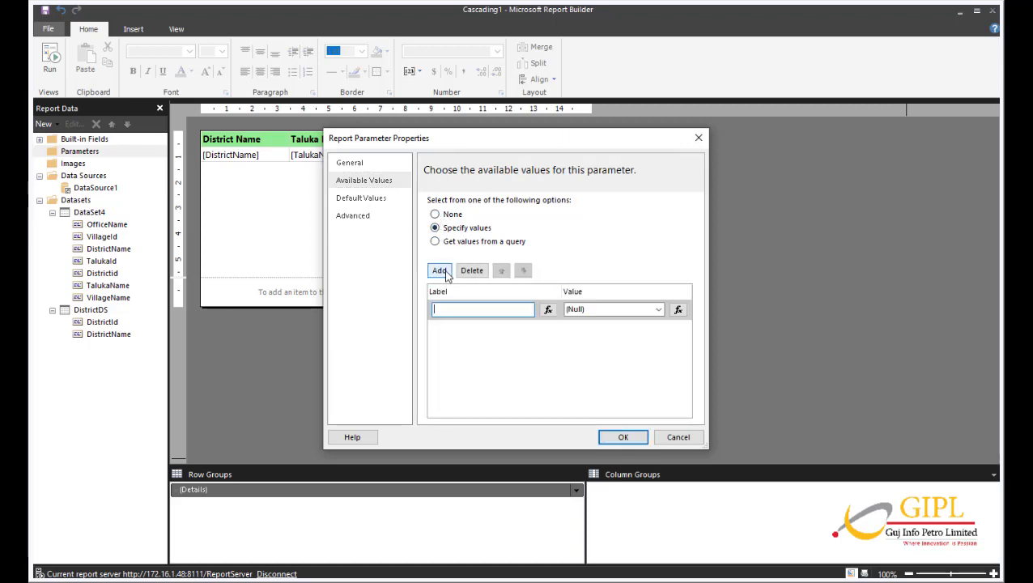
click(472, 272)
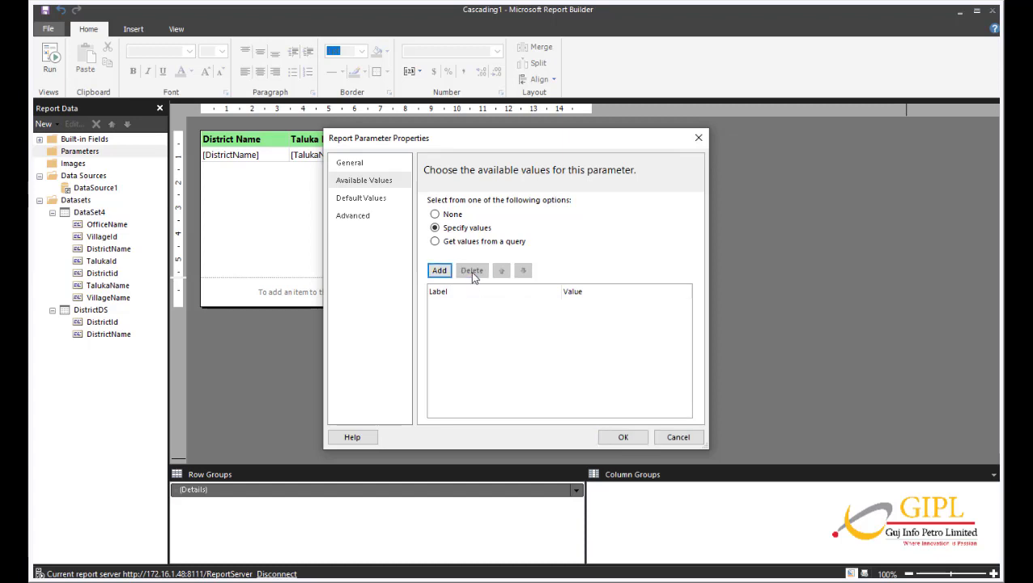
Get the parameter's available values from the DistrictDS query, using DistrictId as the value field and DistrictName as the label field
click(457, 243)
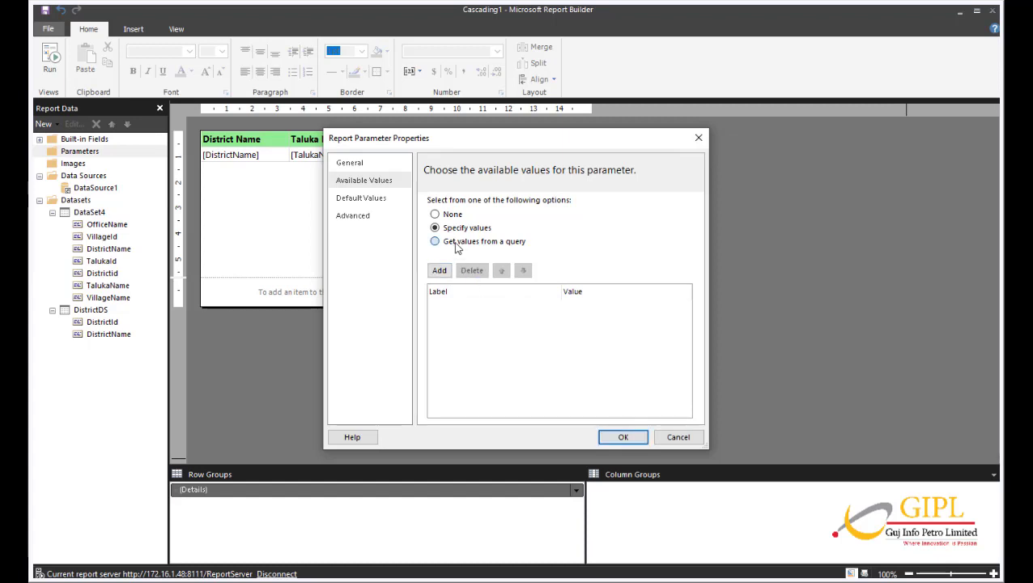
click(462, 285)
click(457, 306)
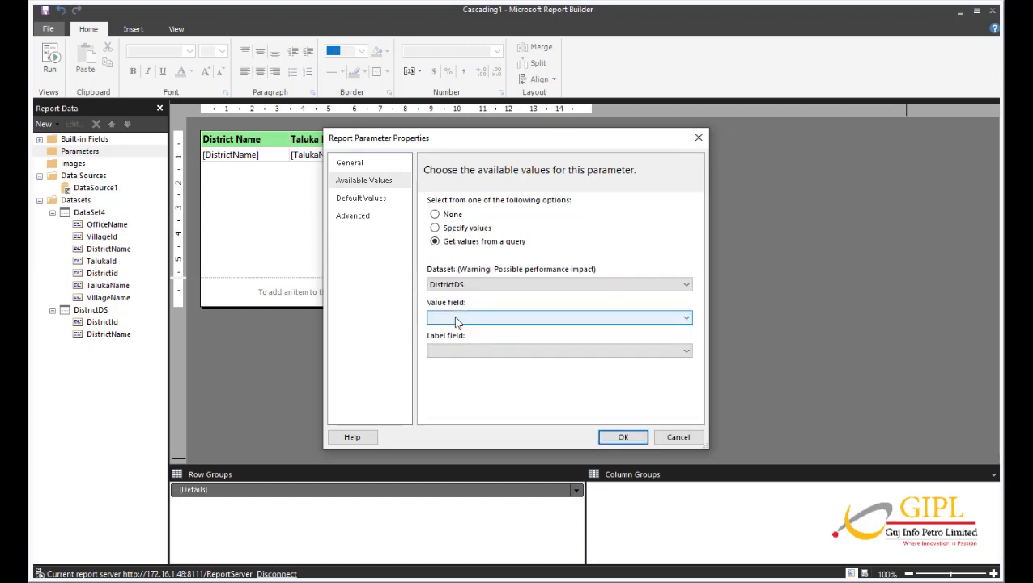
click(455, 319)
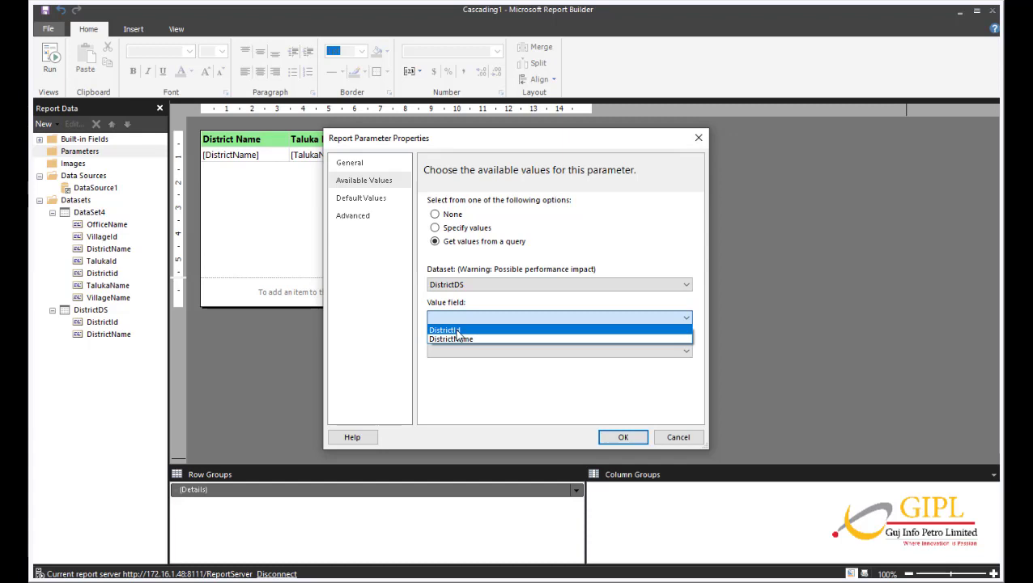
click(455, 331)
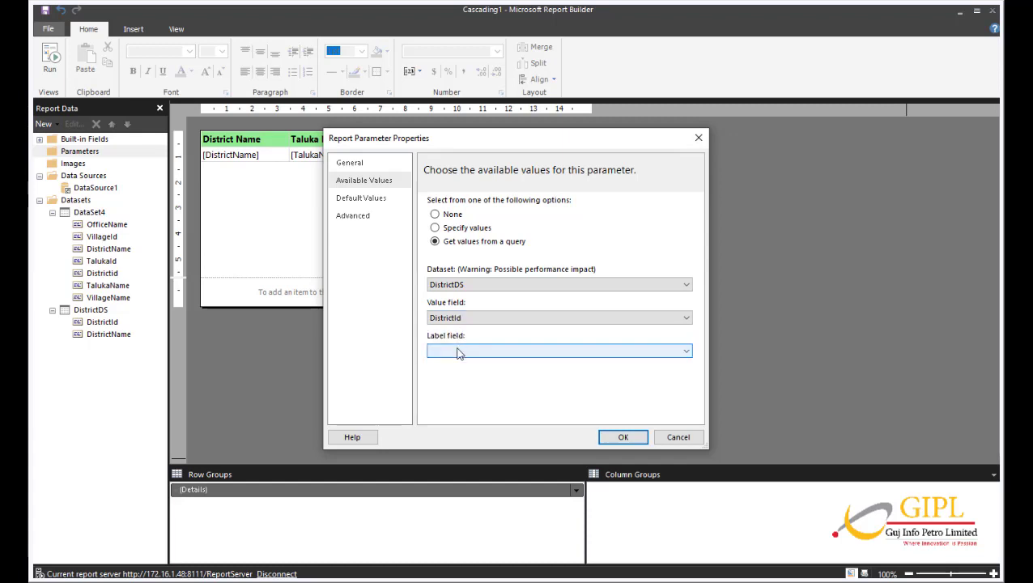
click(457, 352)
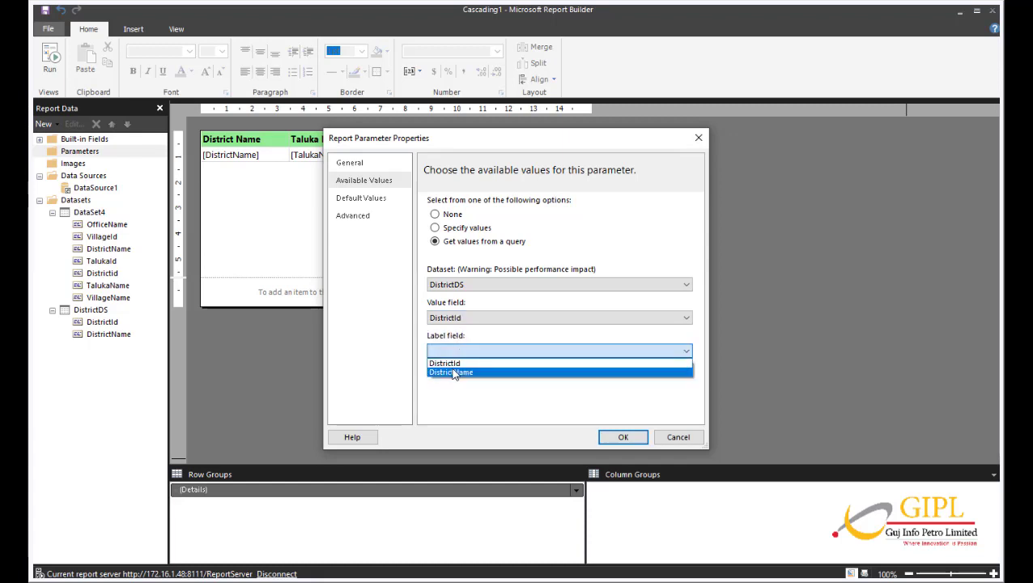
click(453, 372)
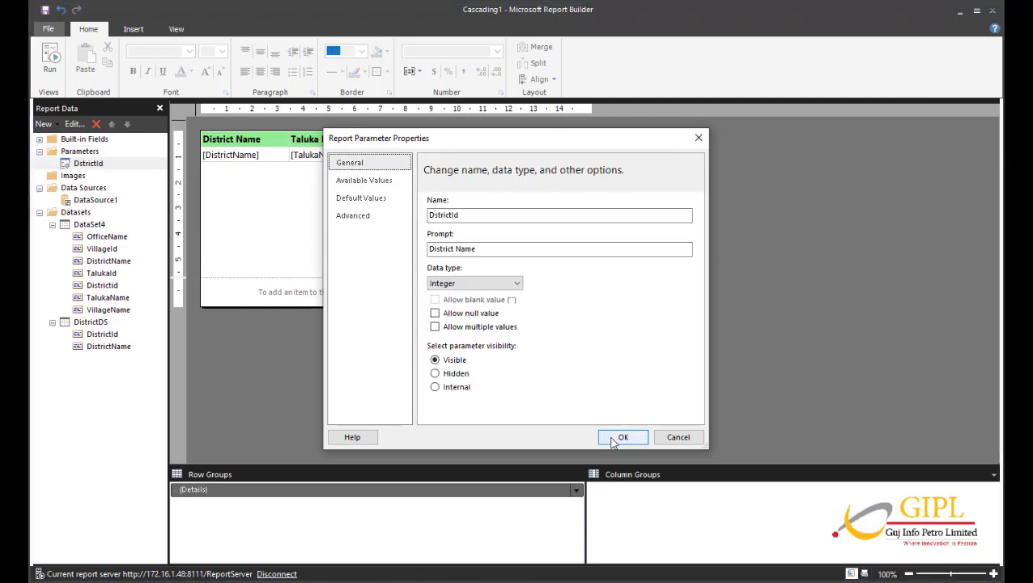
click(620, 437)
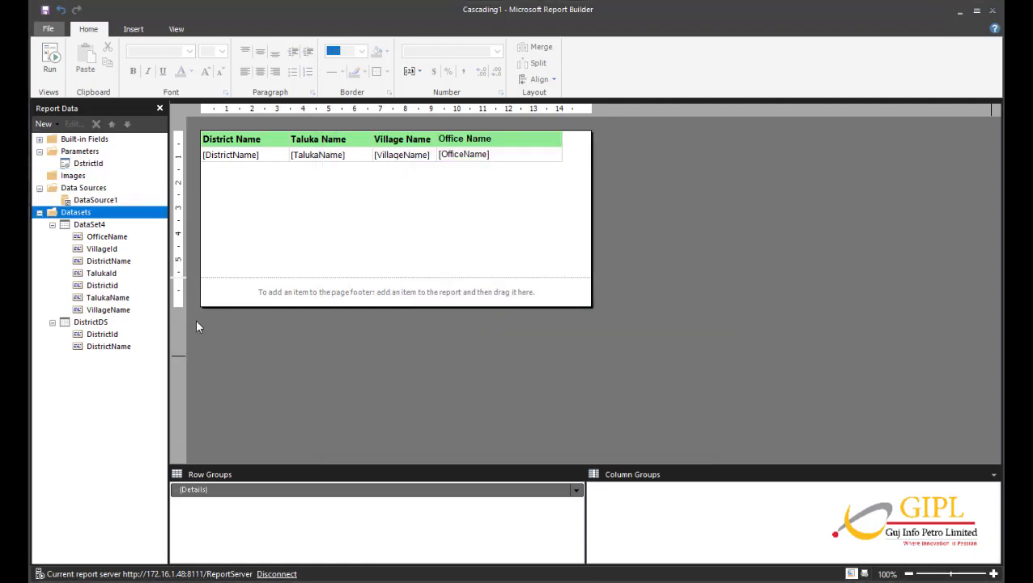
Start another dataset named TalukaDs that is embedded in the report
right_click(92, 216)
click(151, 223)
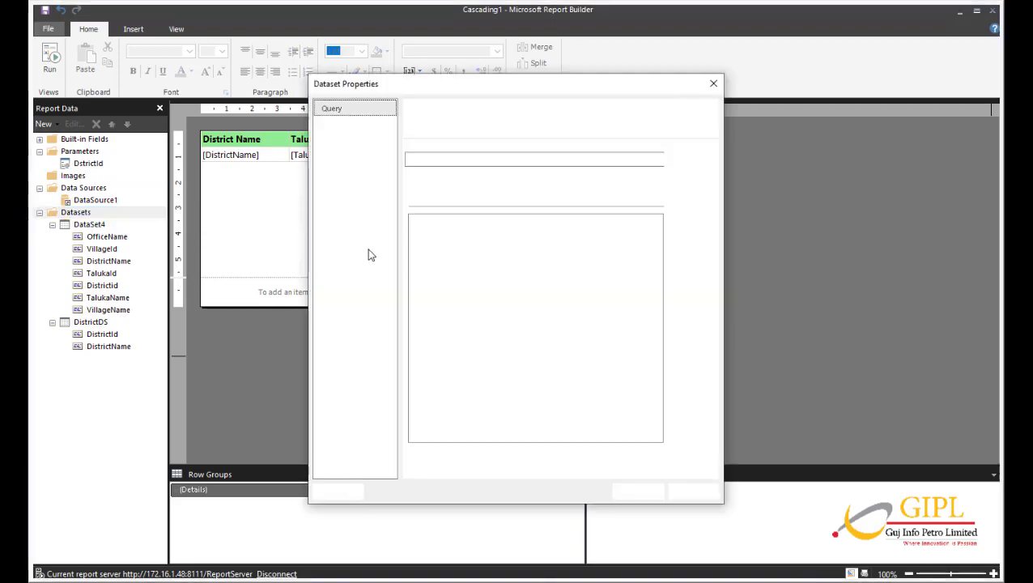
click(460, 158)
double_click(459, 157)
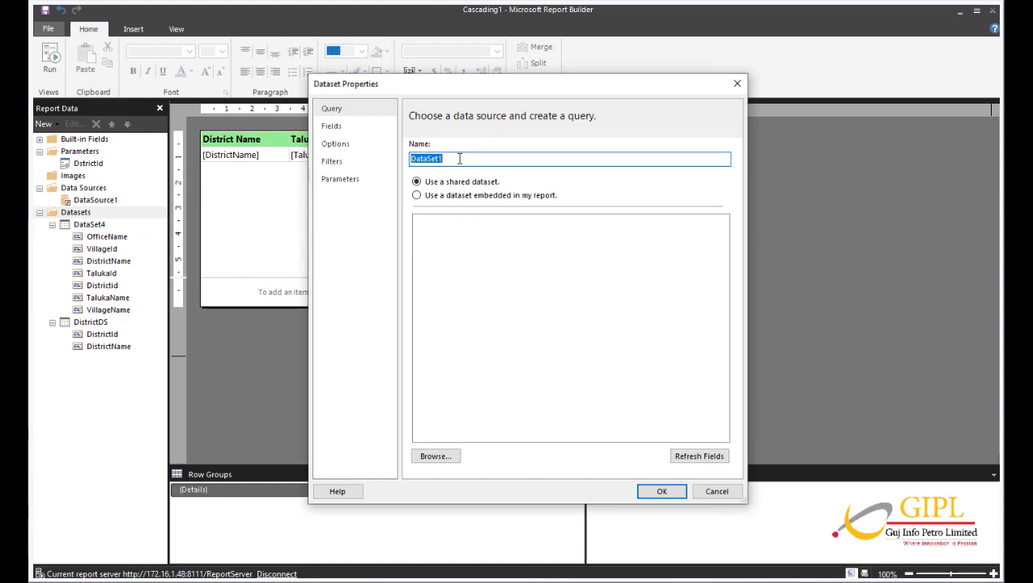
text(TalukaDs)
click(473, 197)
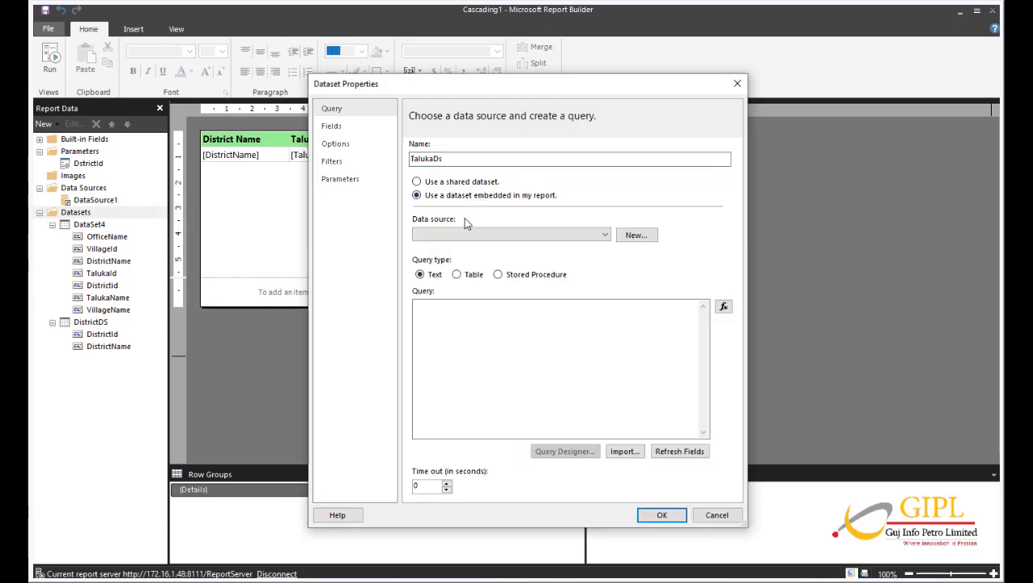
Base TalukaDs on DataSource1 with a text query selecting DistrictId, TalukaId and TalukaName from [GIPLDatabase].[dbo].[TalukaMaster], ordered by TalukaName
click(463, 235)
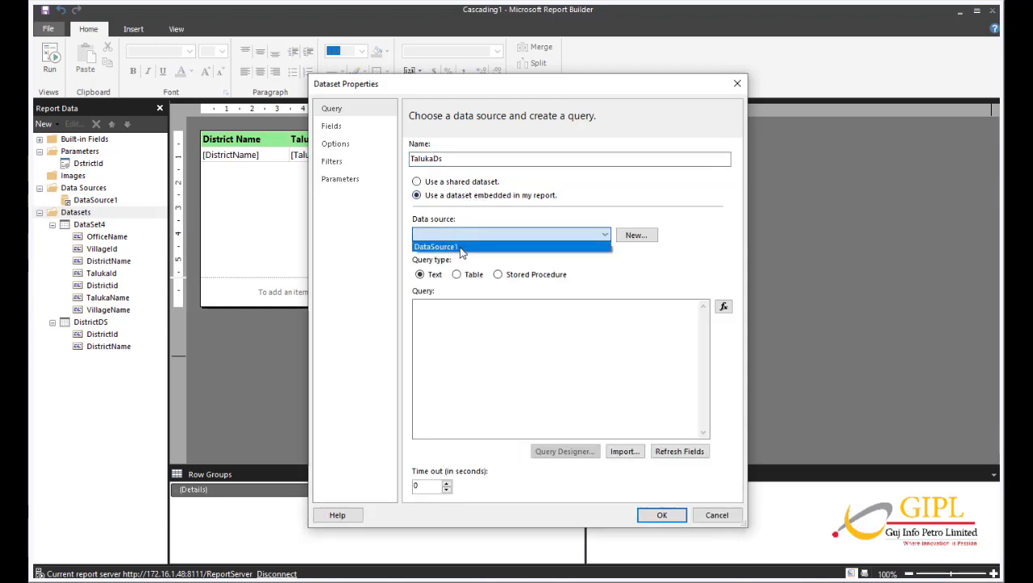
click(461, 247)
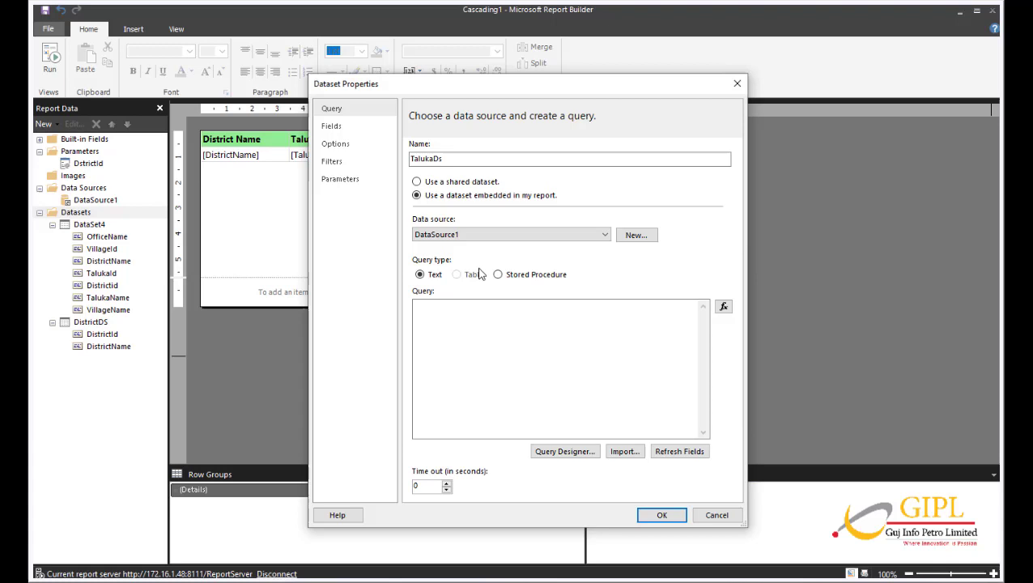
click(459, 345)
text(SELECT [DistrictId],[TalukaId],[TalukaName] FROM [GIPLDatabase].[dbo].[TalukaMaster] ORDER BY TalukaName)
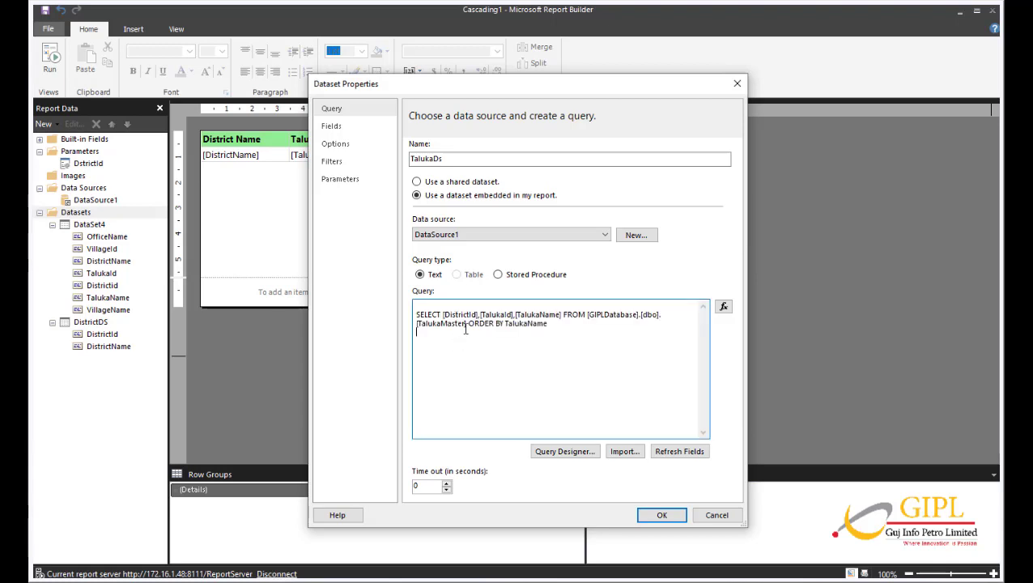
click(672, 517)
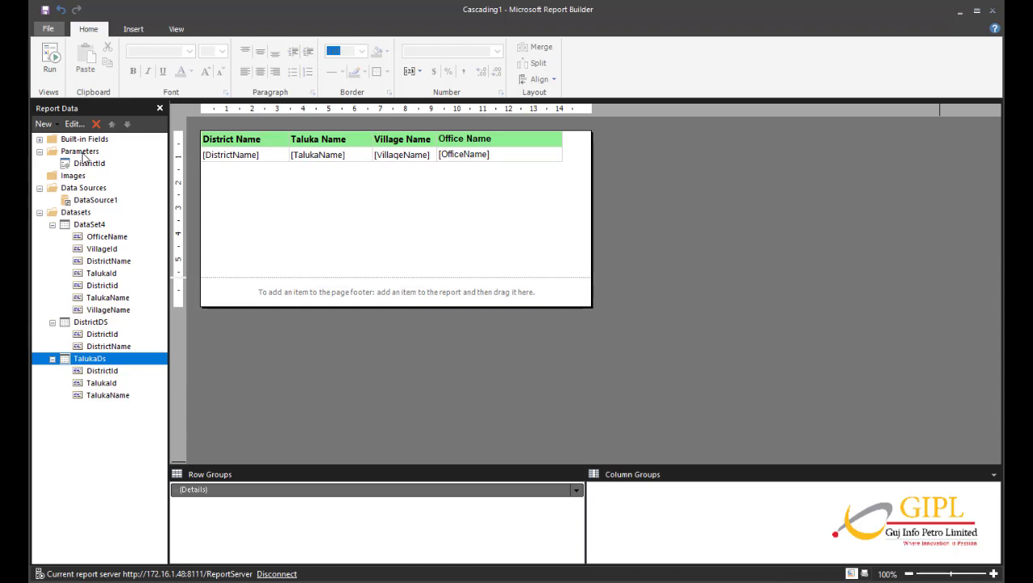
Add a report parameter named TalukaID with the prompt Taluka Name
click(82, 153)
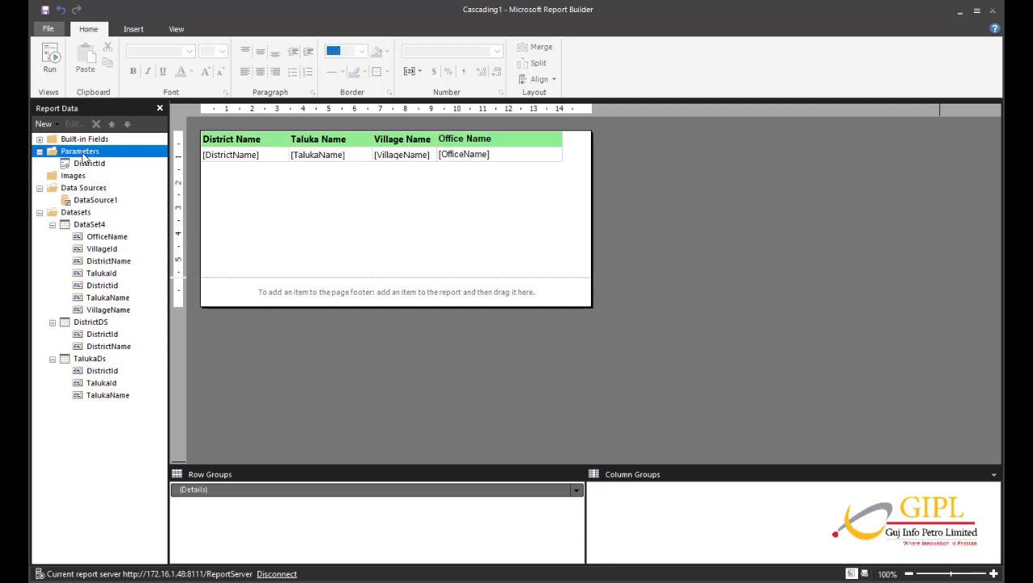
right_click(83, 154)
click(121, 160)
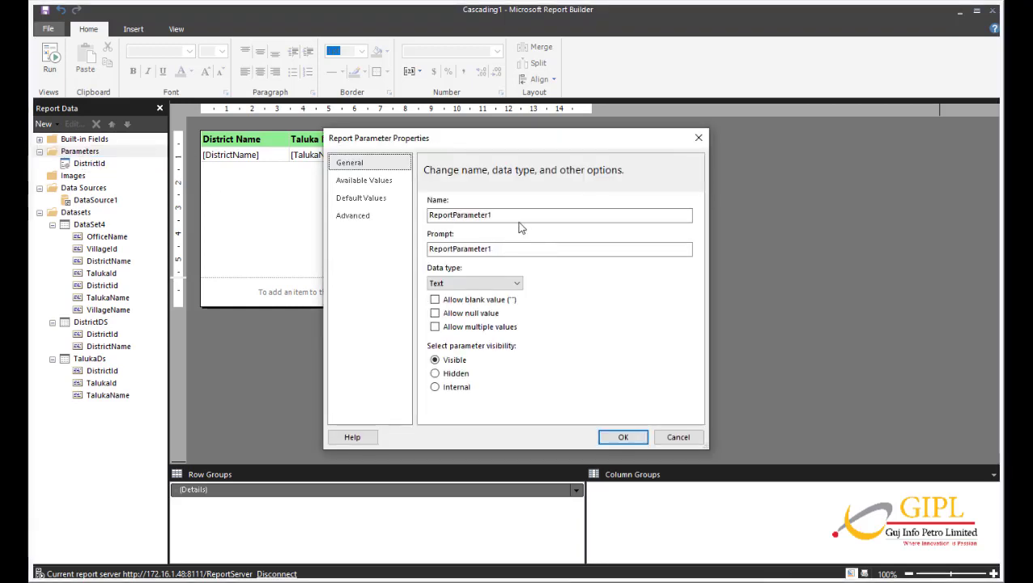
drag(500, 215, 414, 217)
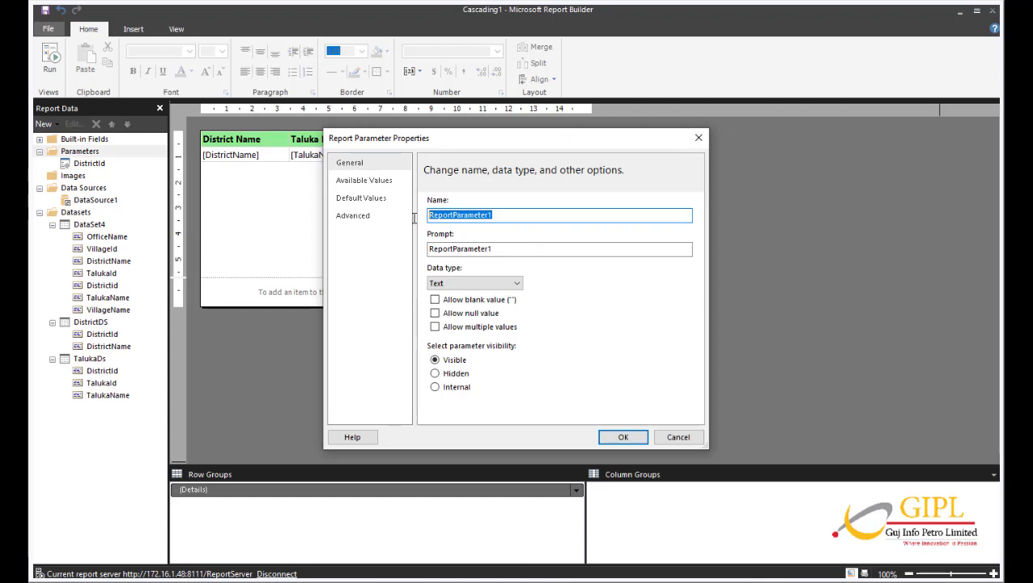
text(Tas)
key(BackSpace)
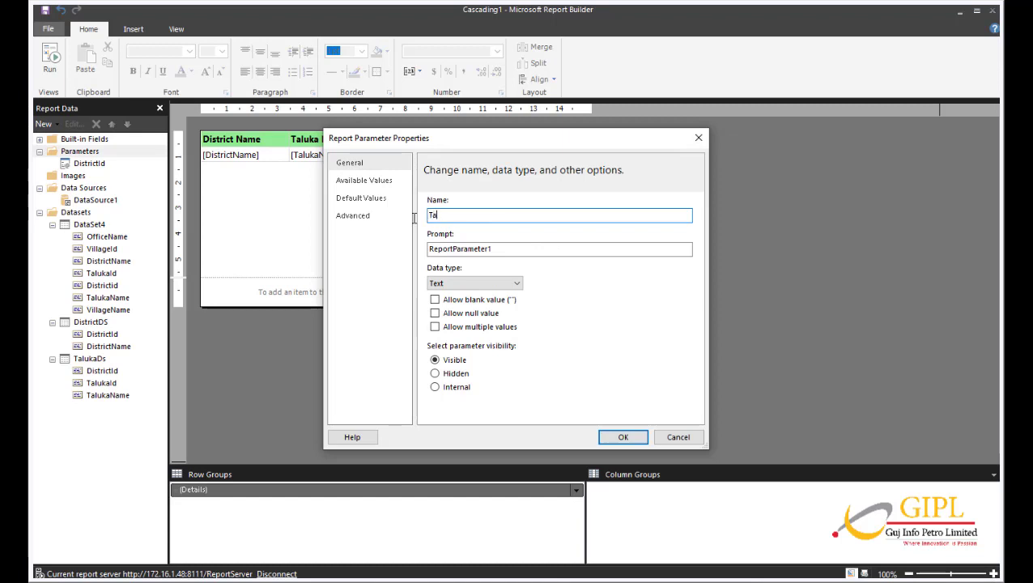
text(lukaID)
key(Tab)
text(Talu)
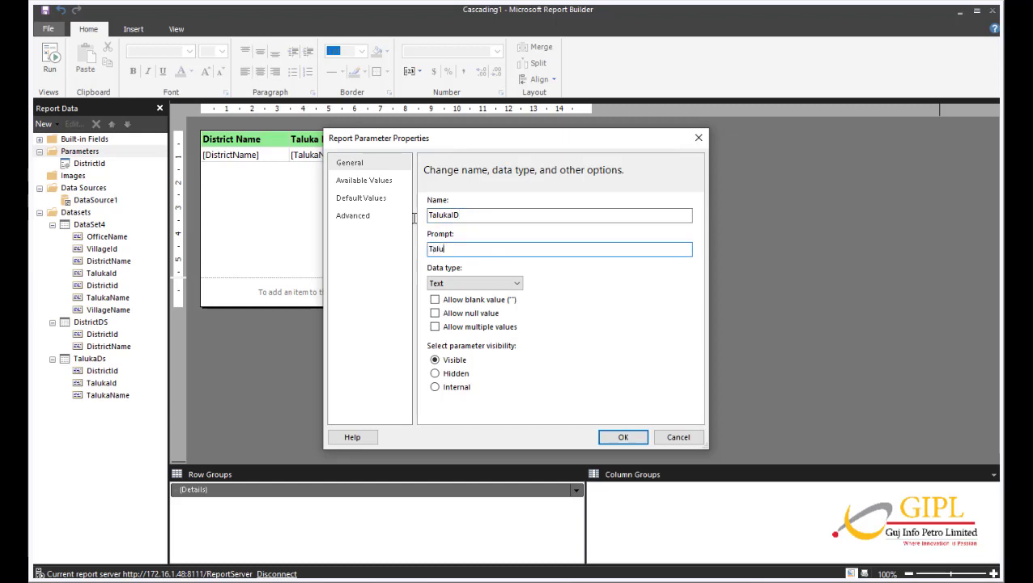
text(ka Name)
Set the TalukaID parameter's data type to Integer and allow multiple values
click(484, 284)
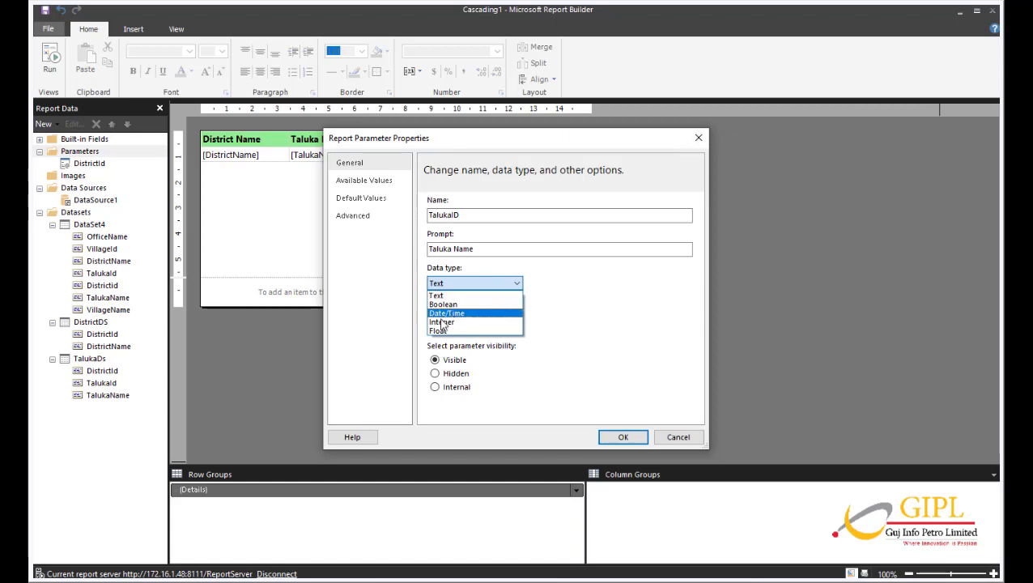
click(455, 322)
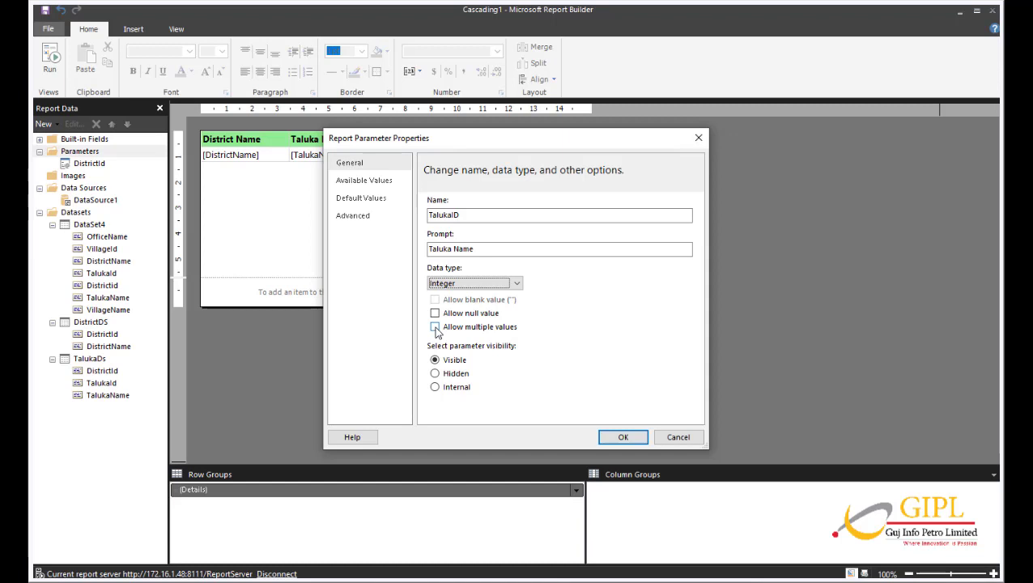
click(435, 328)
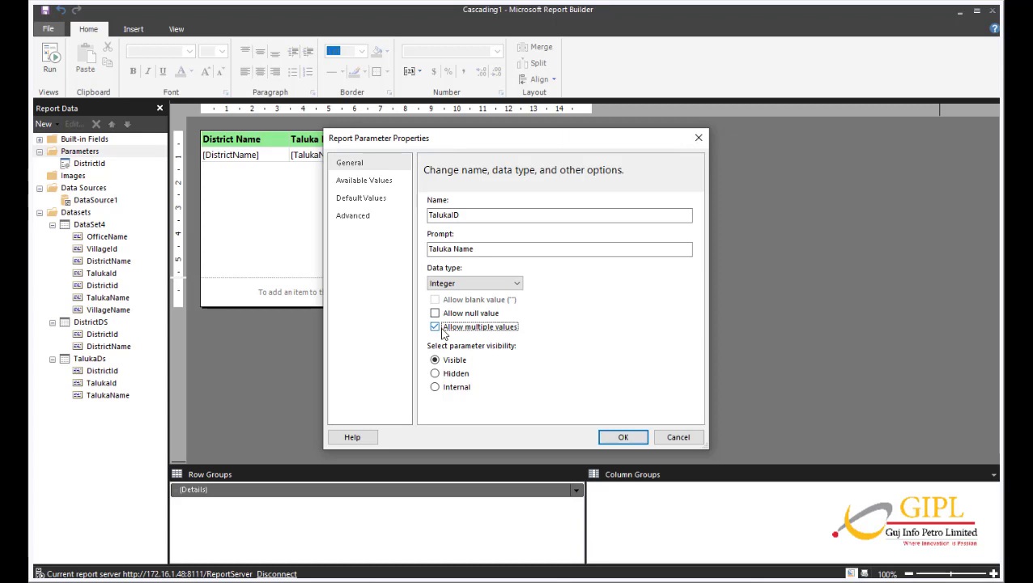
Get the TalukaID parameter's available values from the TalukaDs query, using TalukaId as the value field and TalukaName as the label field
click(358, 180)
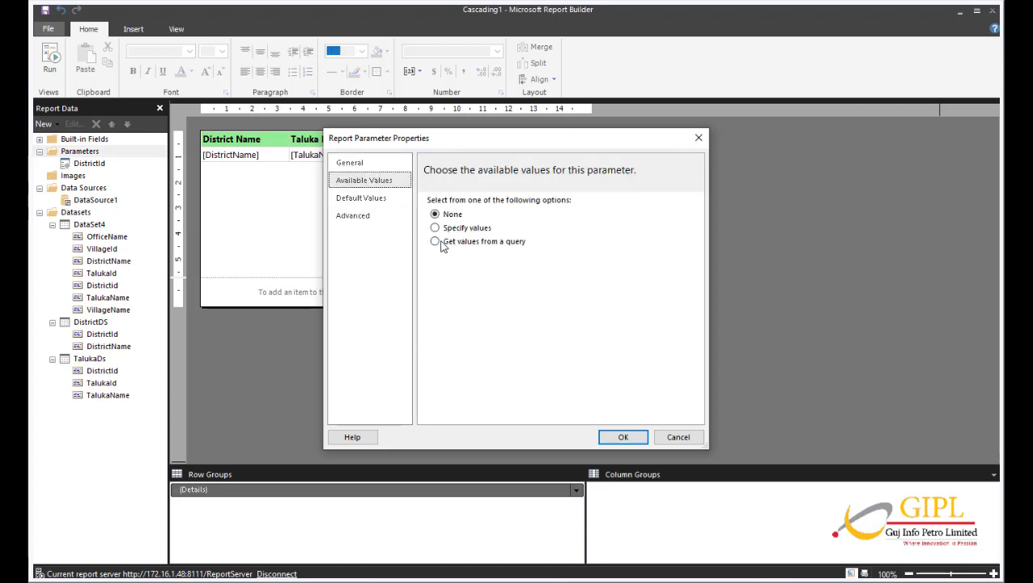
click(437, 242)
click(457, 285)
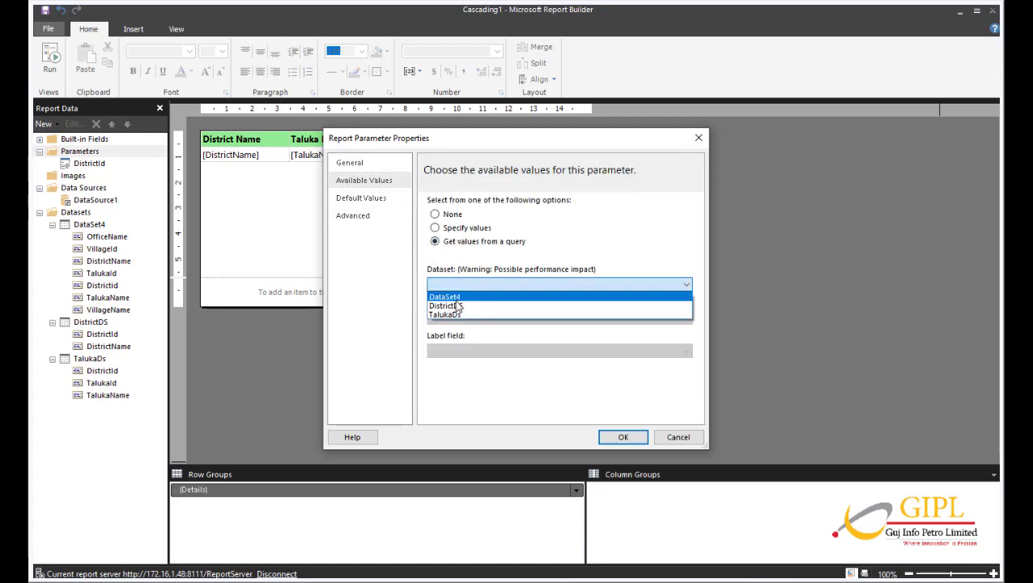
click(454, 315)
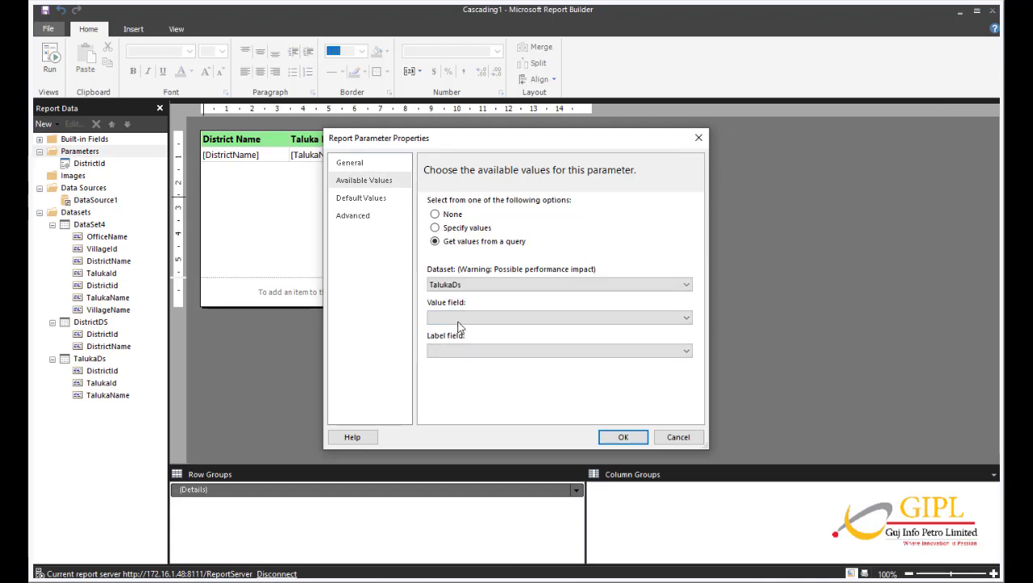
click(457, 318)
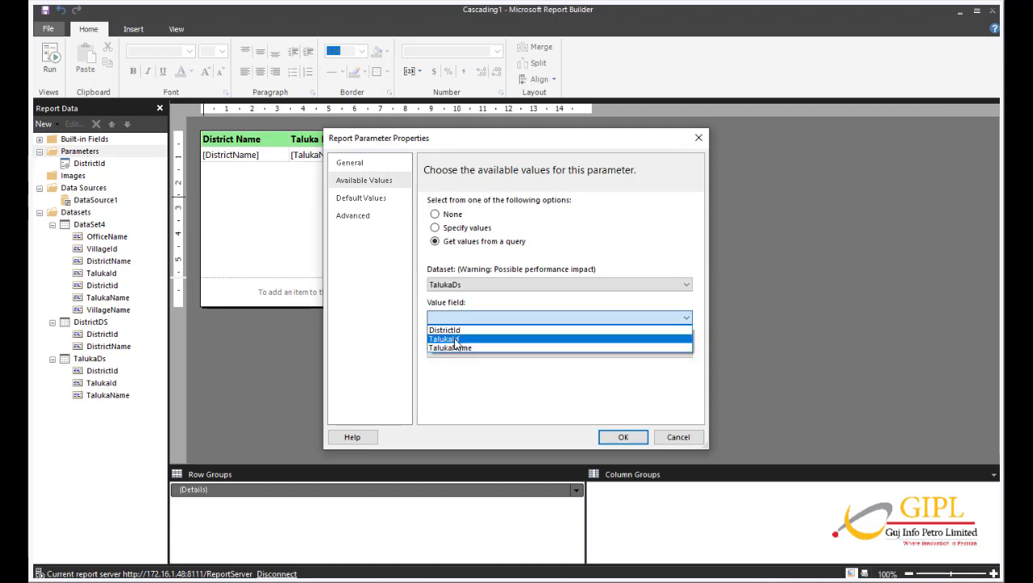
click(456, 340)
click(454, 352)
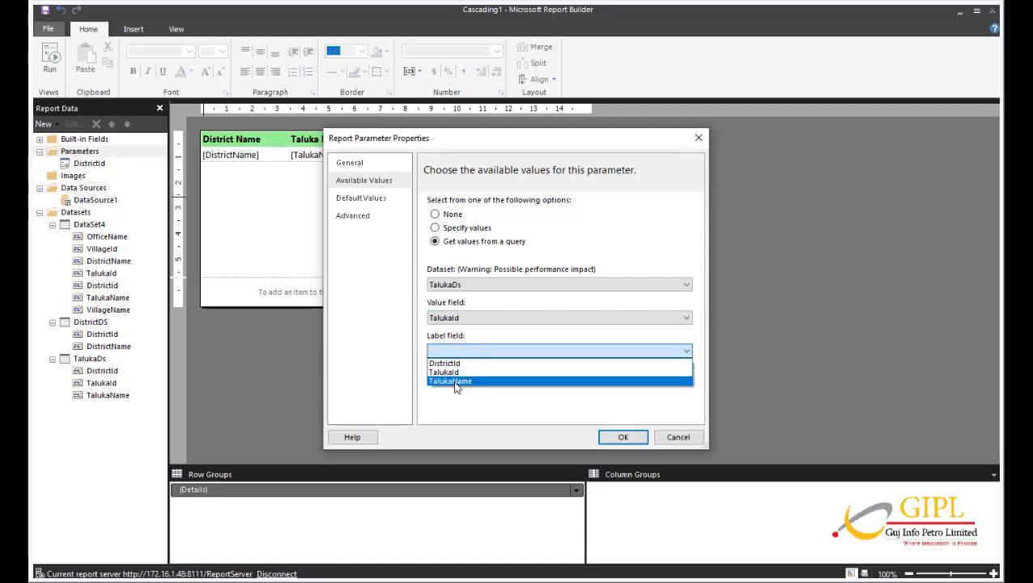
click(456, 383)
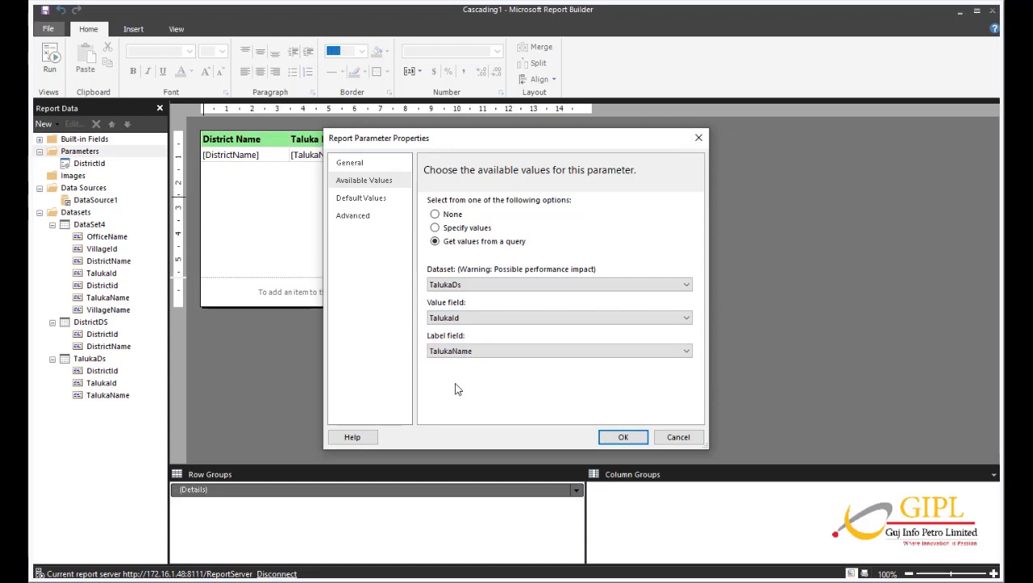
click(622, 439)
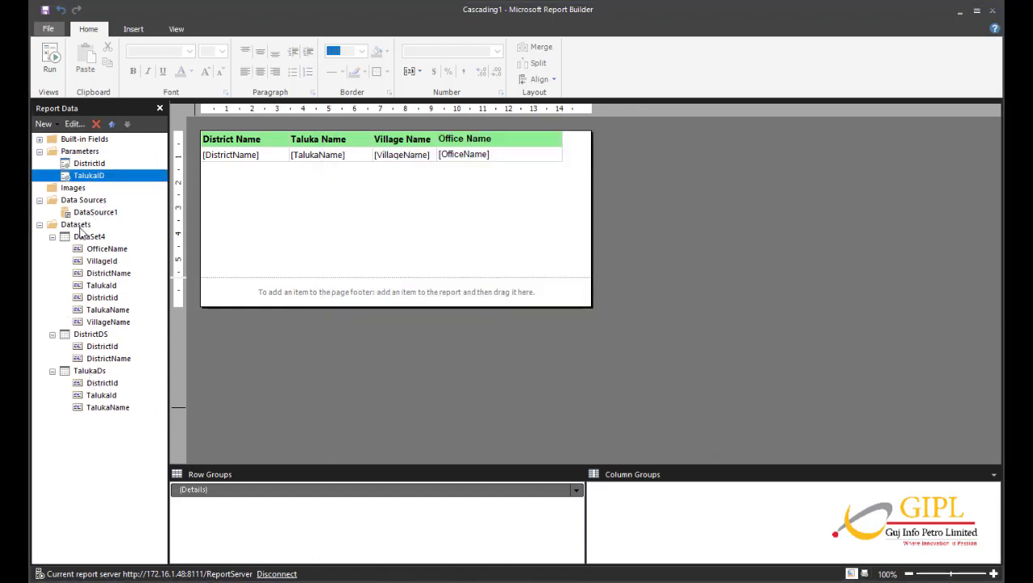
Switch to YouTube Query.sql in SQL Server Management Studio and copy the DataSet 3 query that selects from VillageMaster
right_click(77, 225)
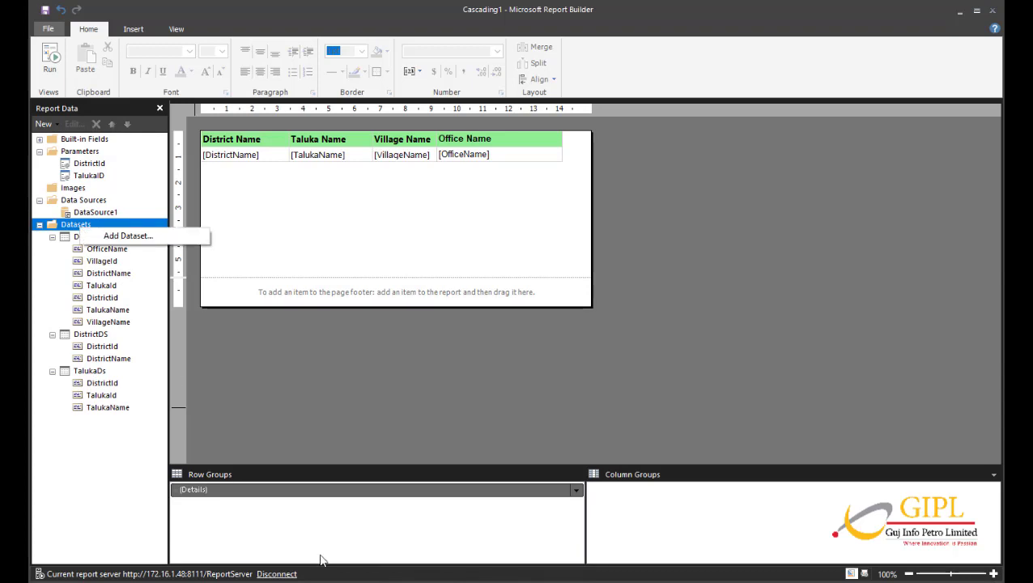
mouse_move(378, 581)
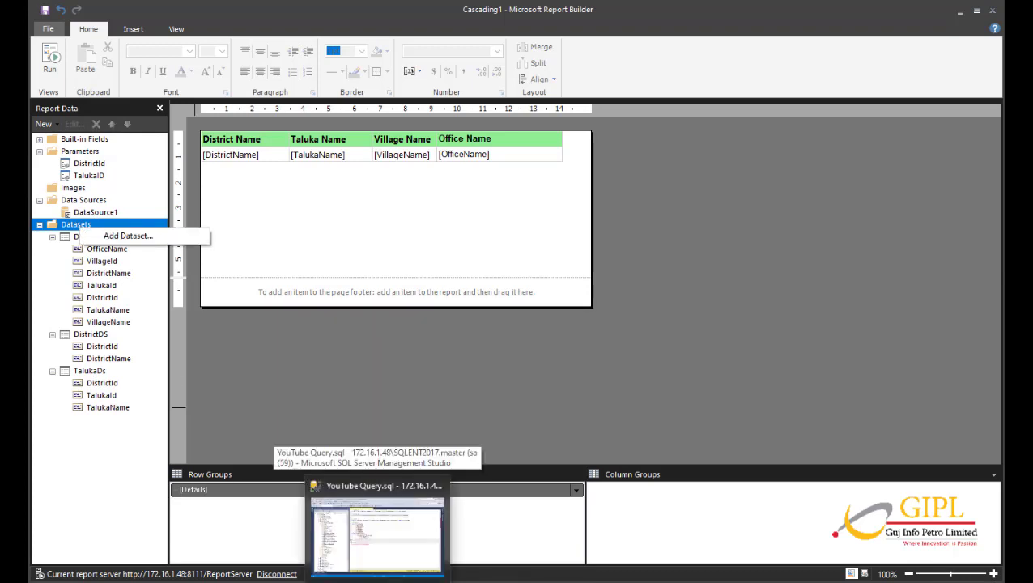
click(377, 510)
drag(766, 172, 329, 168)
key(ctrl+c)
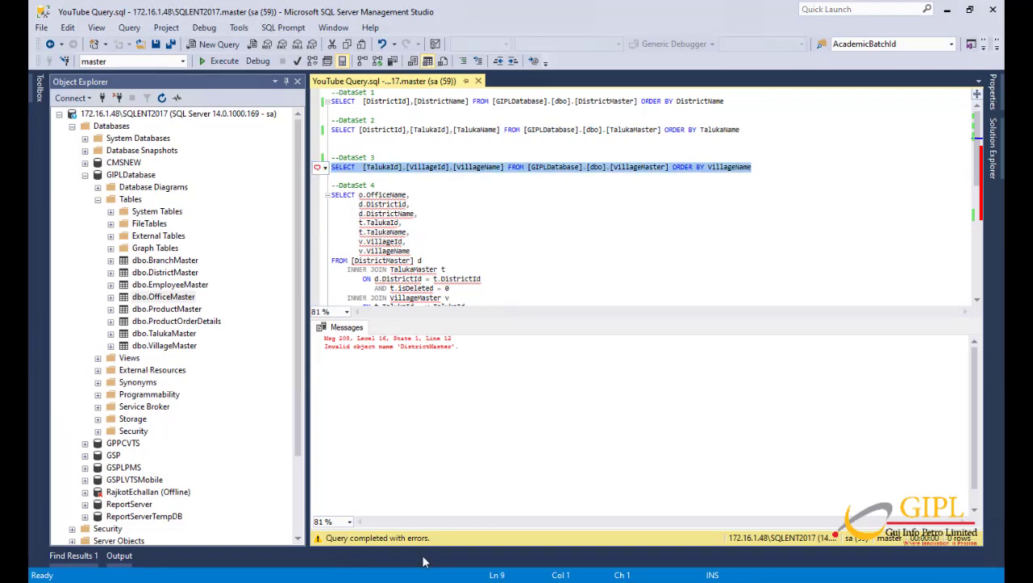
Return to the Cascading1 report in Report Builder and start a dataset named VillageDs that is embedded in the report
mouse_move(411, 581)
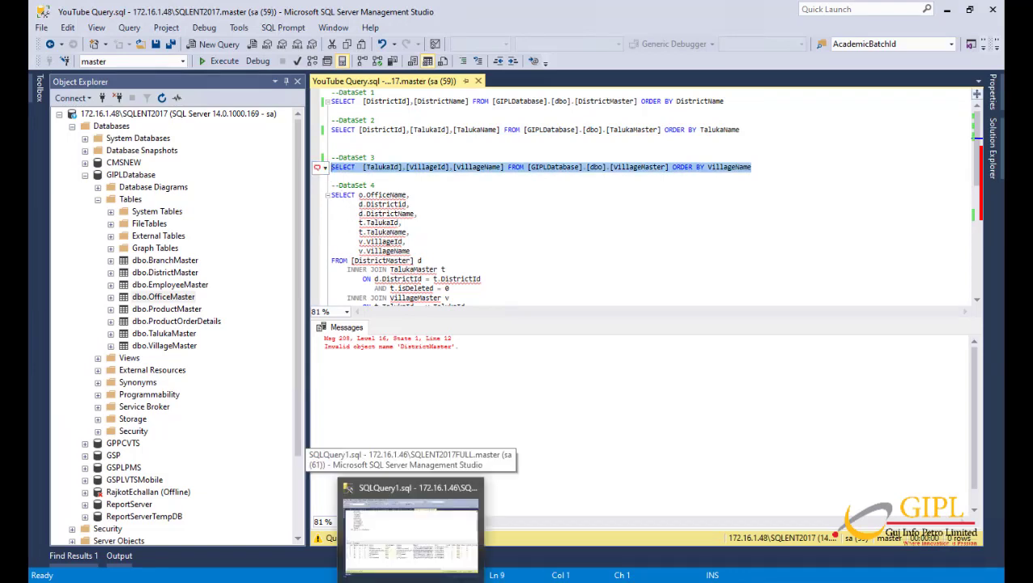
mouse_move(776, 581)
click(776, 531)
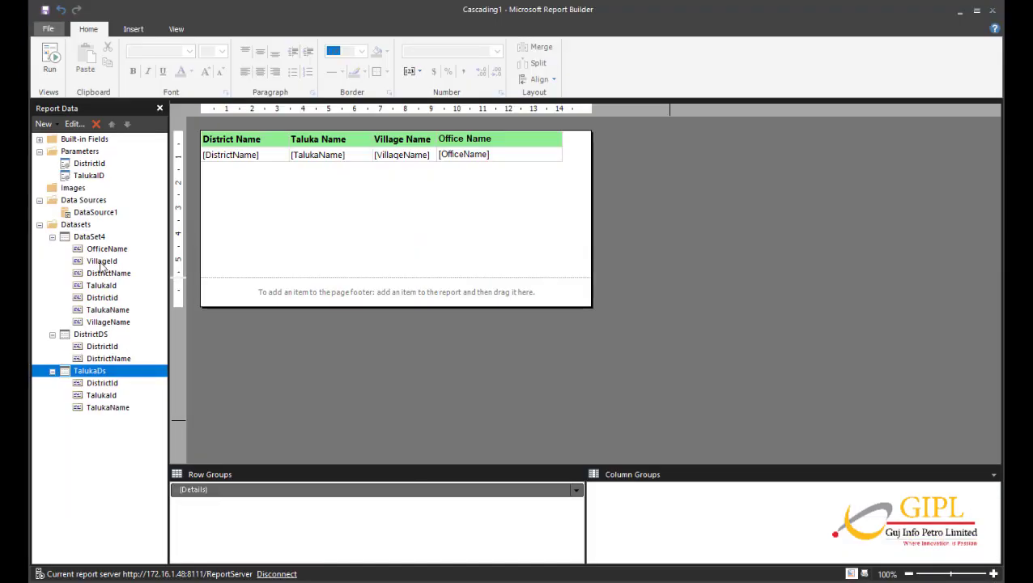
click(75, 224)
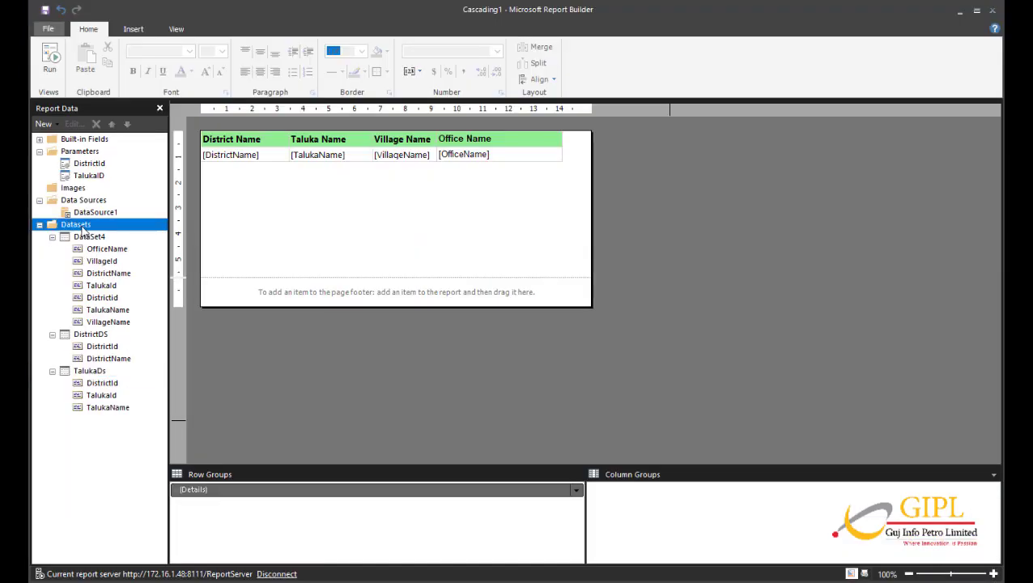
right_click(81, 230)
click(101, 234)
double_click(442, 159)
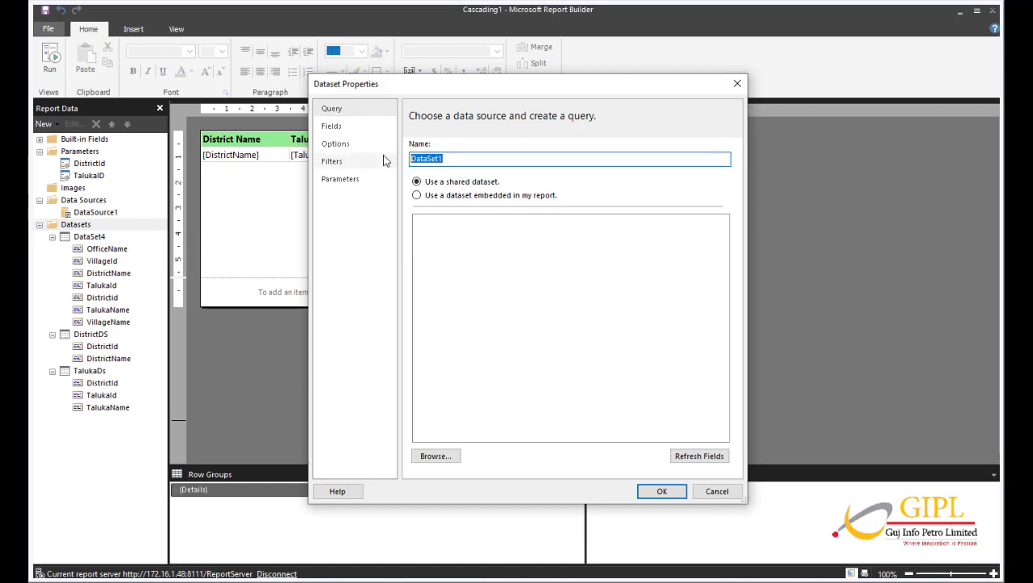
text(VillageDs)
click(490, 195)
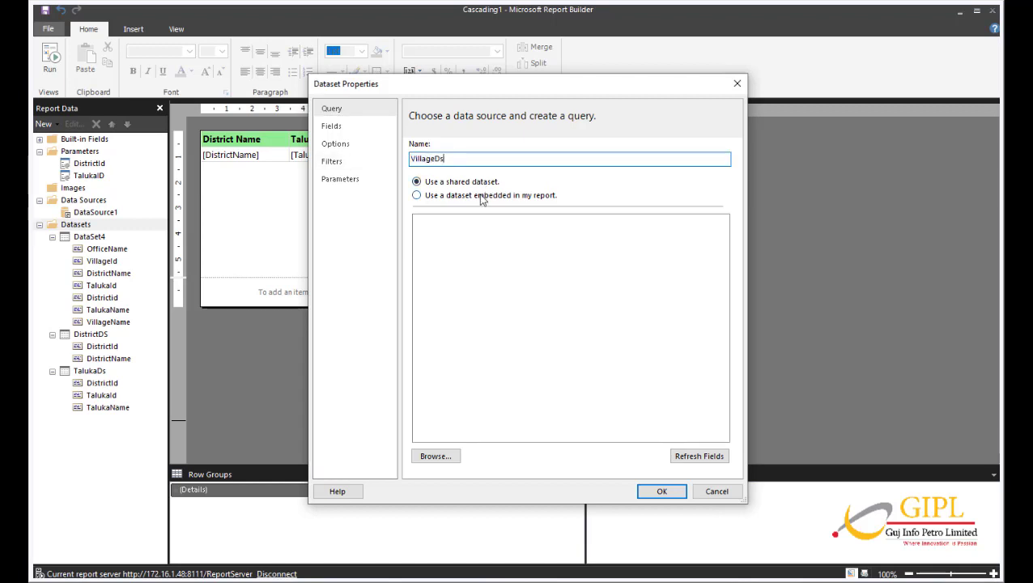
Base VillageDs on DataSource1 with the copied text query selecting TalukaId, VillageId and VillageName from [GIPLDatabase].[dbo].[VillageMaster], ordered by VillageName
click(473, 236)
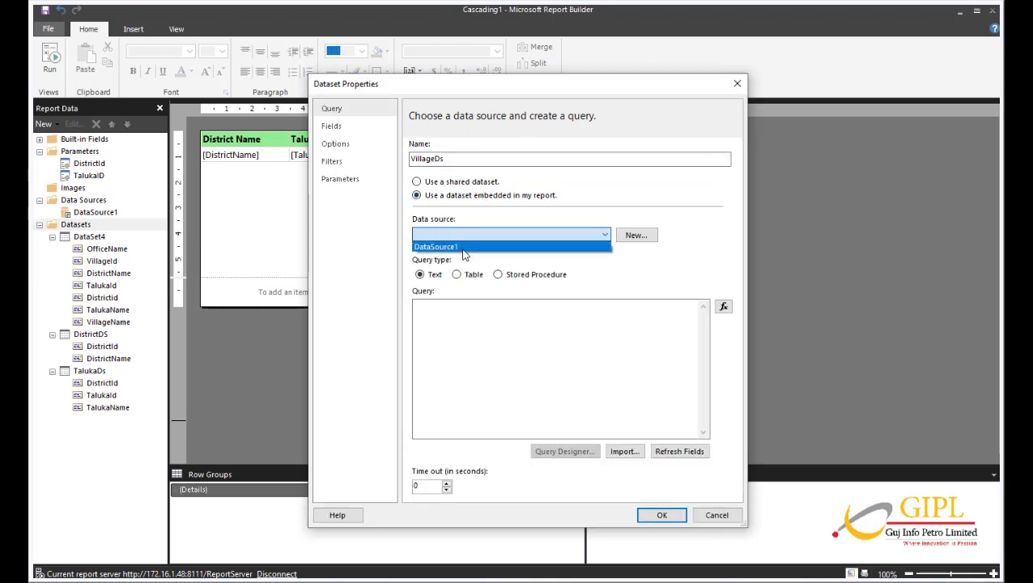
click(463, 247)
click(440, 324)
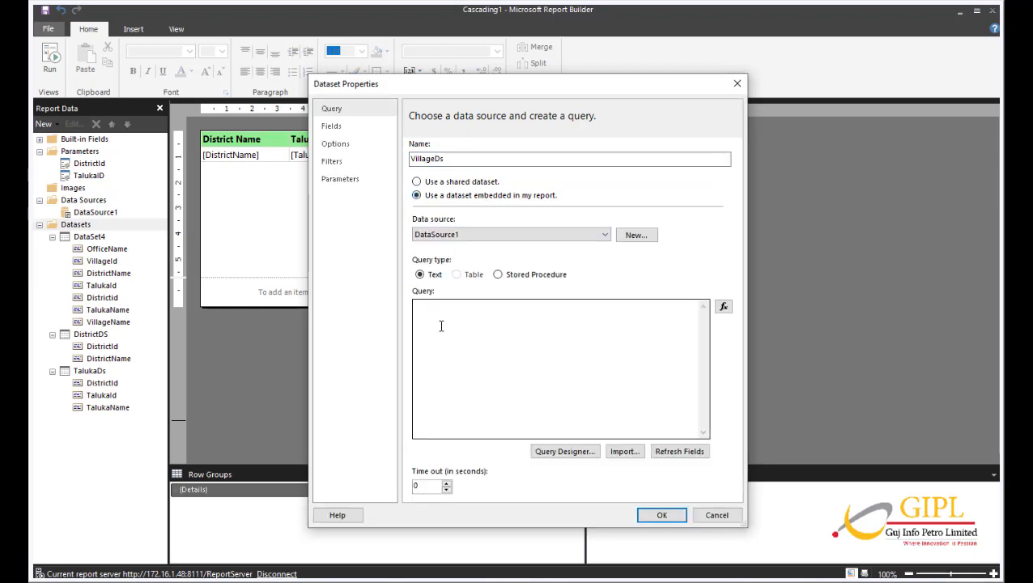
key(ctrl+v)
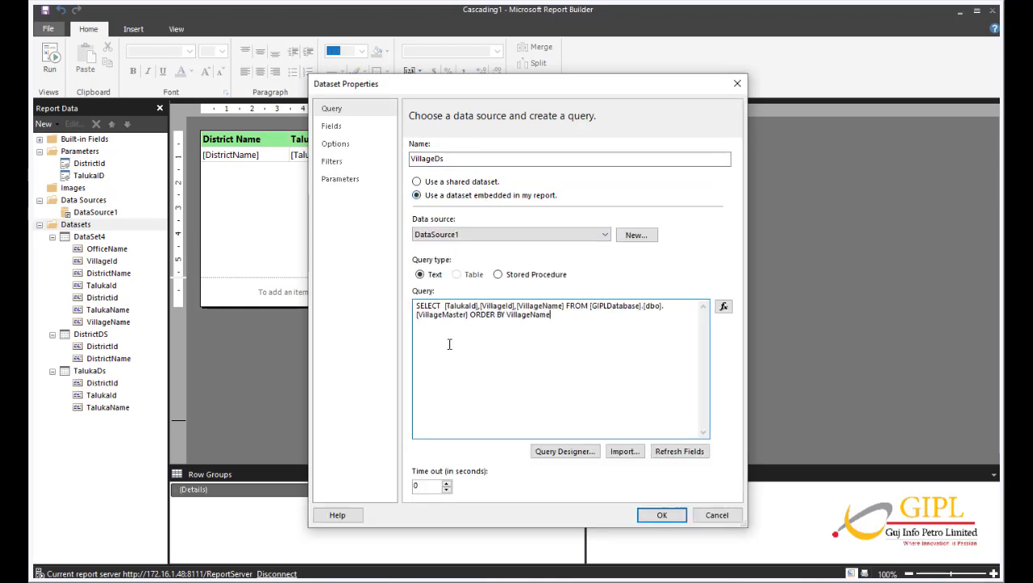
click(662, 515)
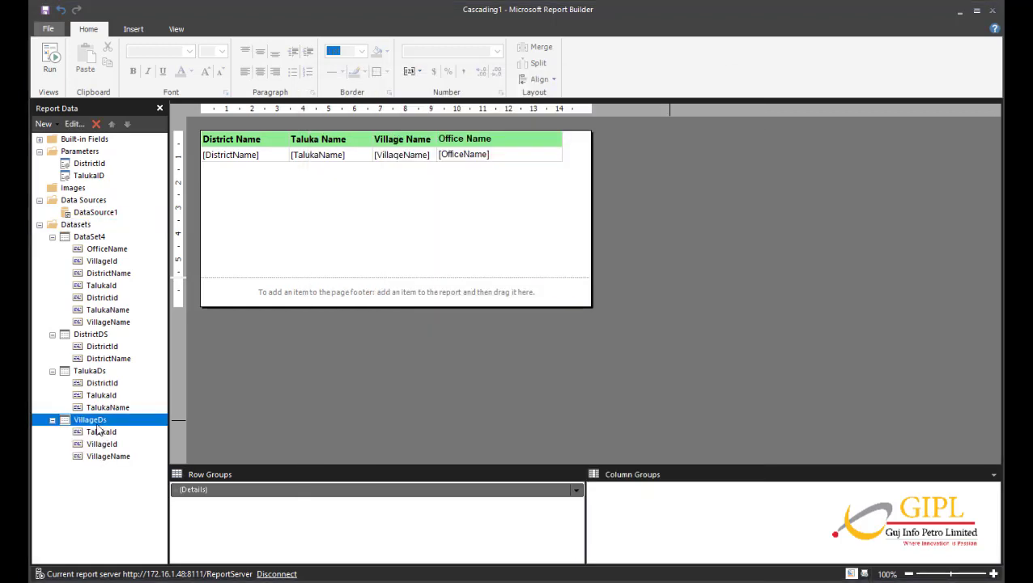
Add a report parameter named VillageID with the prompt Village Name and the Integer data type
right_click(83, 153)
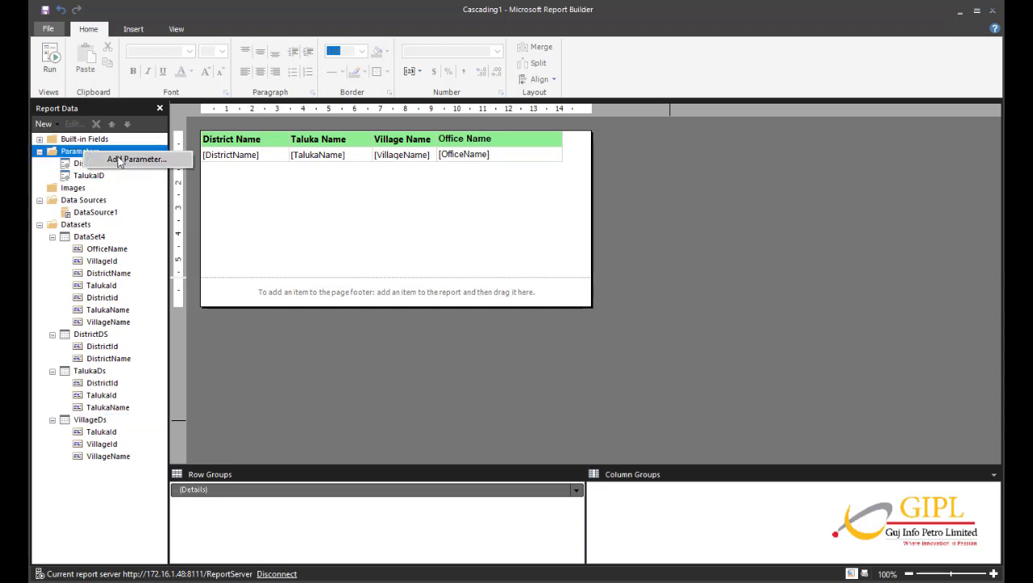
click(130, 160)
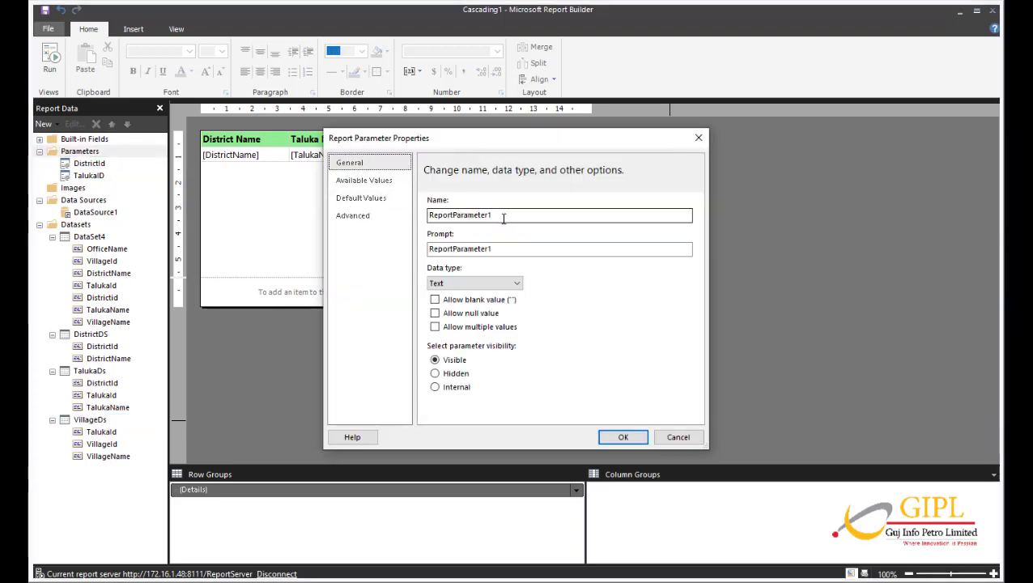
drag(504, 218, 420, 219)
text(V)
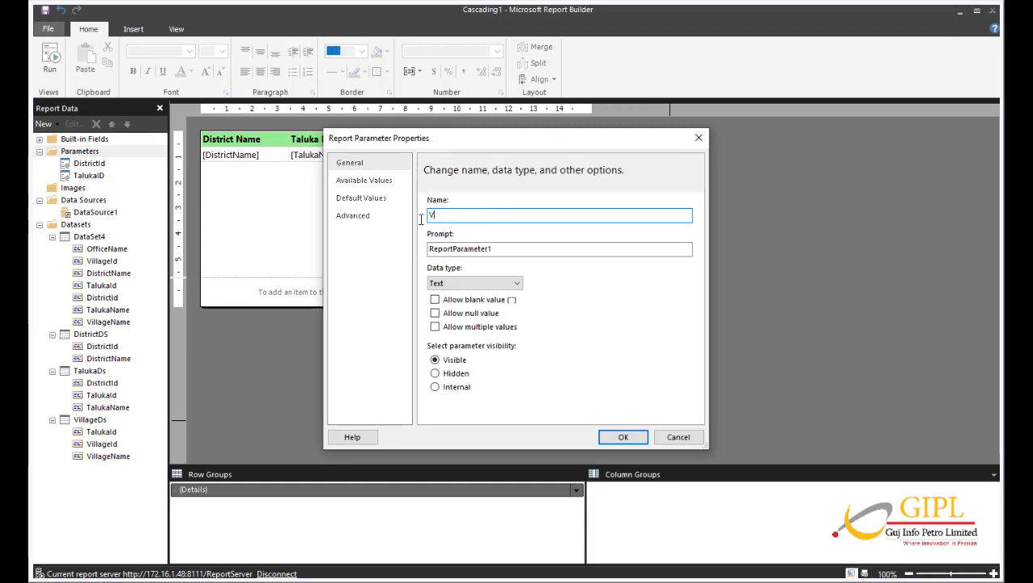
text(illageID)
key(Tab)
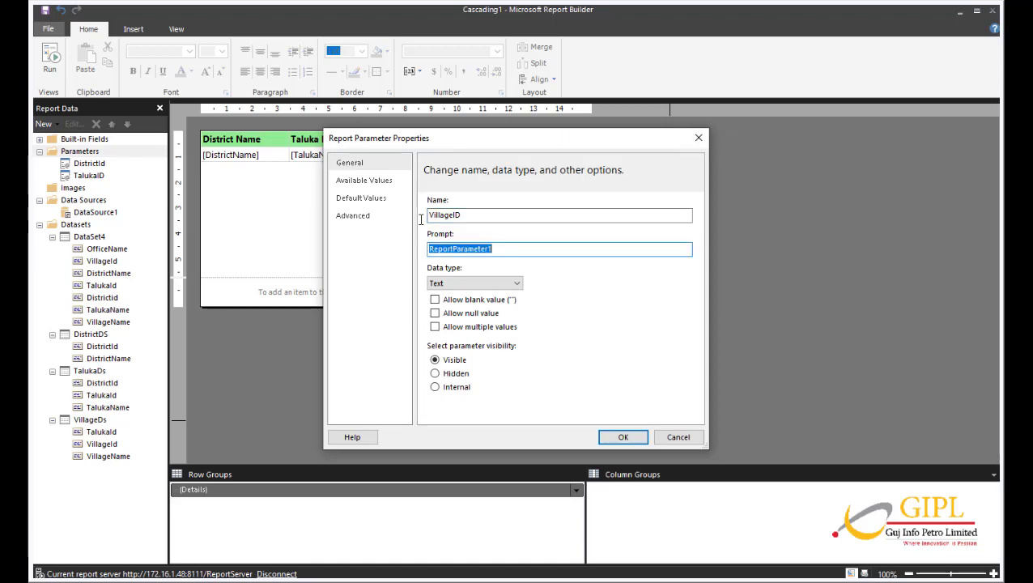
text(Vi)
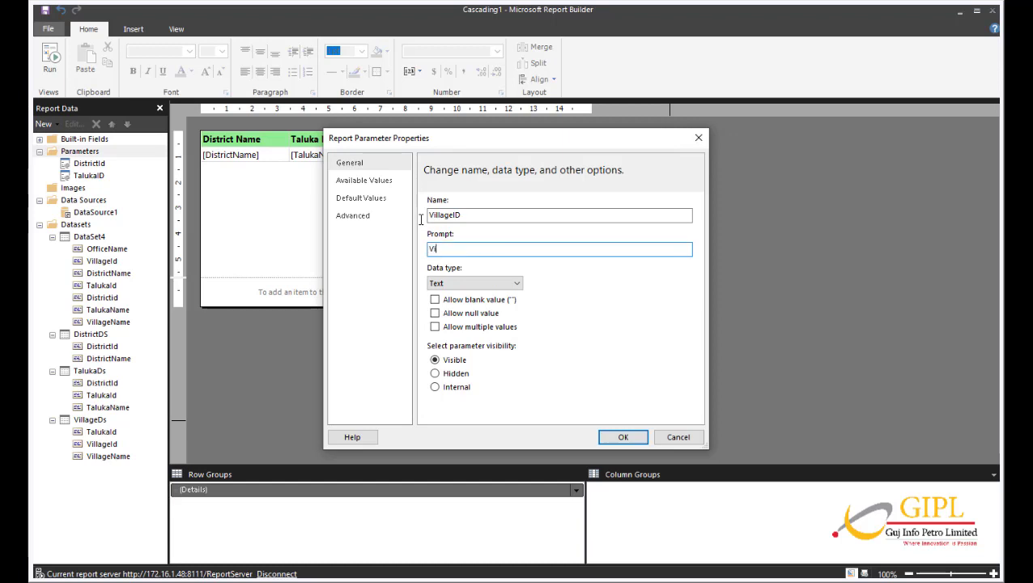
text(llage Name)
click(498, 285)
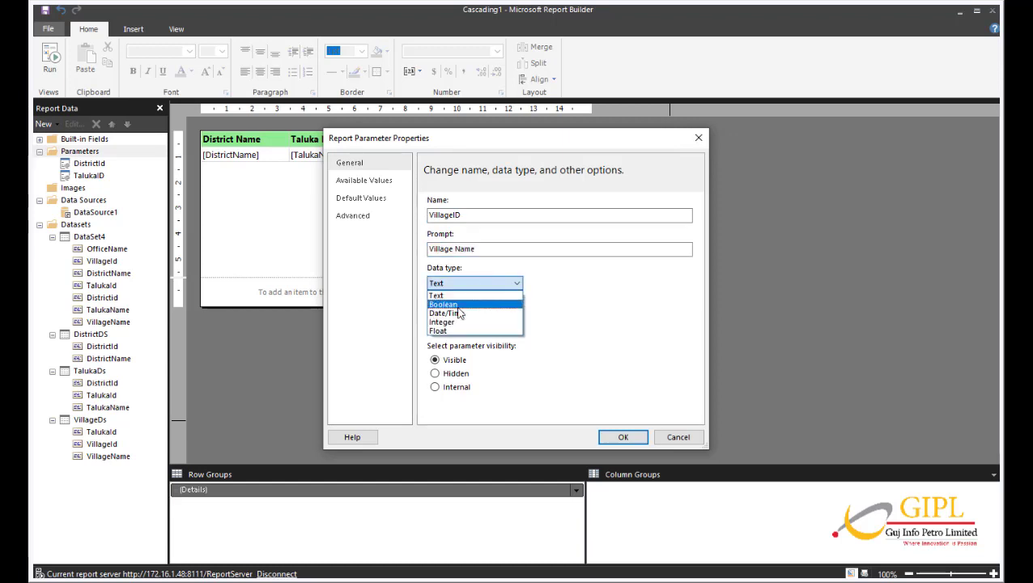
click(456, 324)
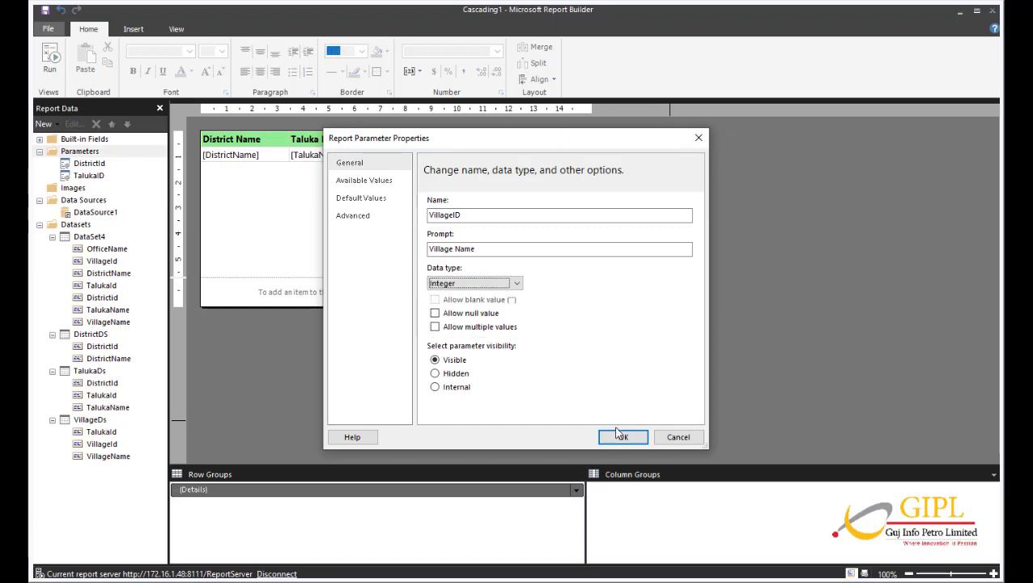
Get the VillageID parameter's available values from the VillageDs query, using VillageId as the value field and VillageName as the label field
click(364, 185)
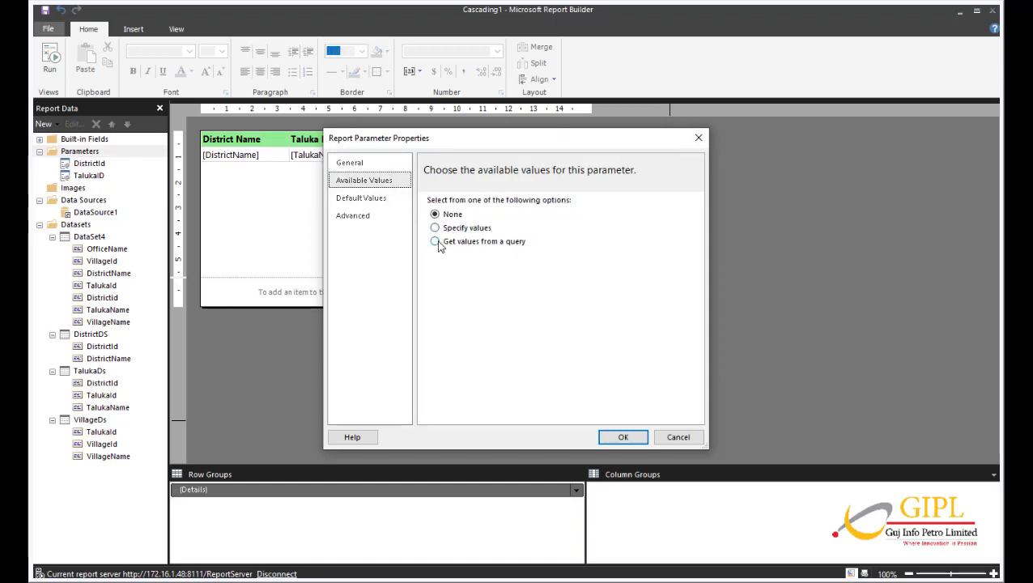
click(440, 243)
click(442, 285)
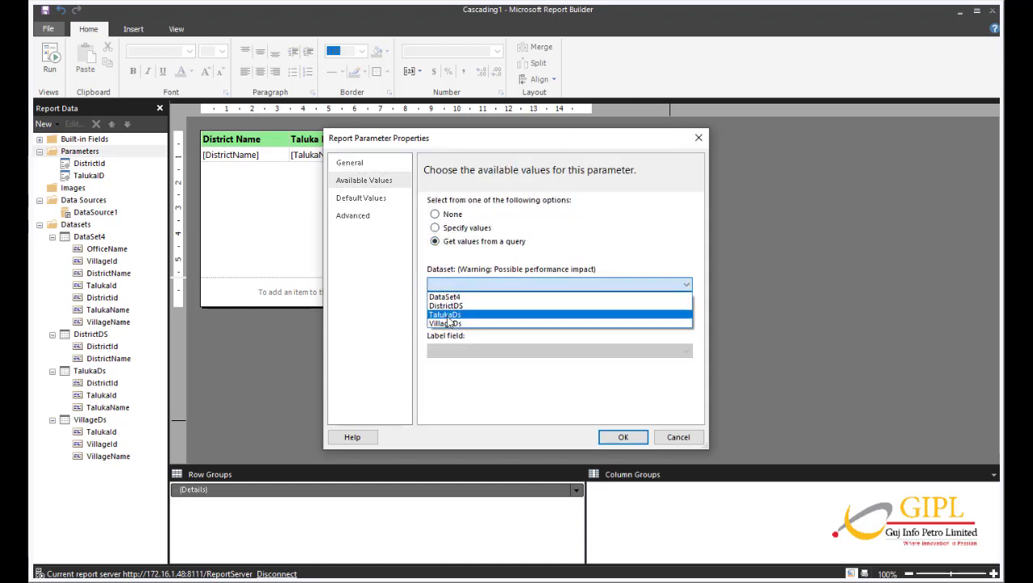
click(448, 324)
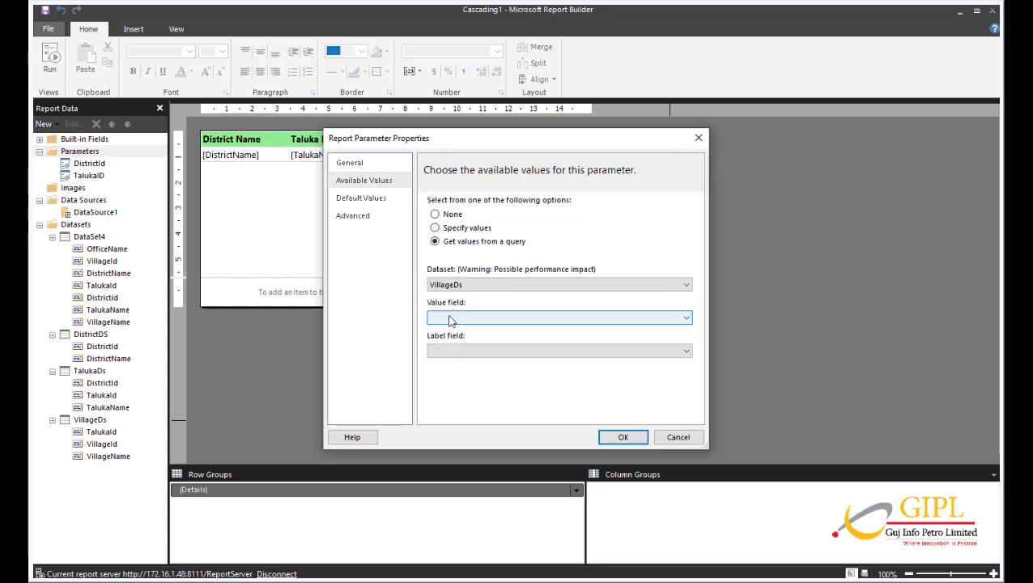
click(452, 319)
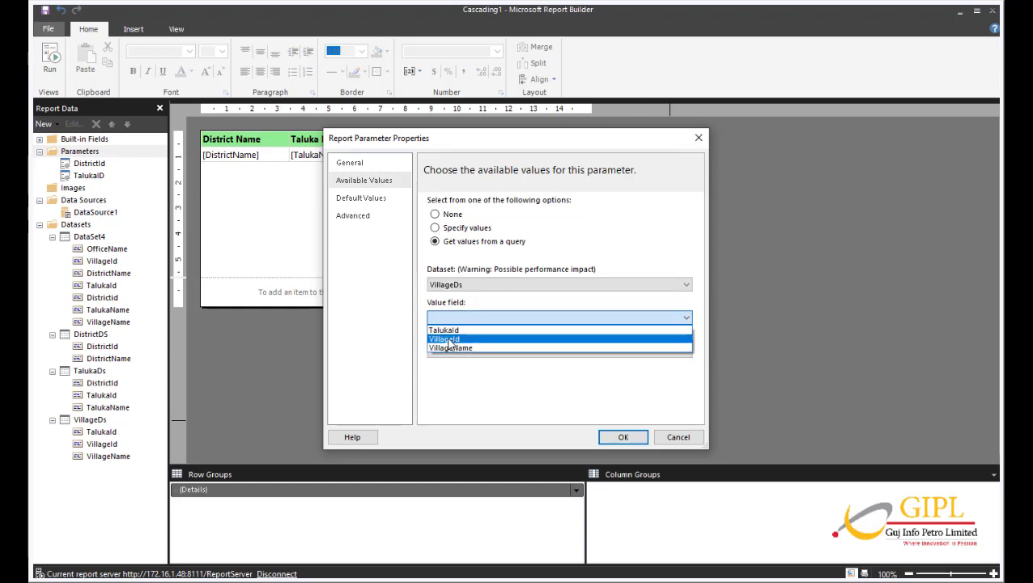
click(451, 340)
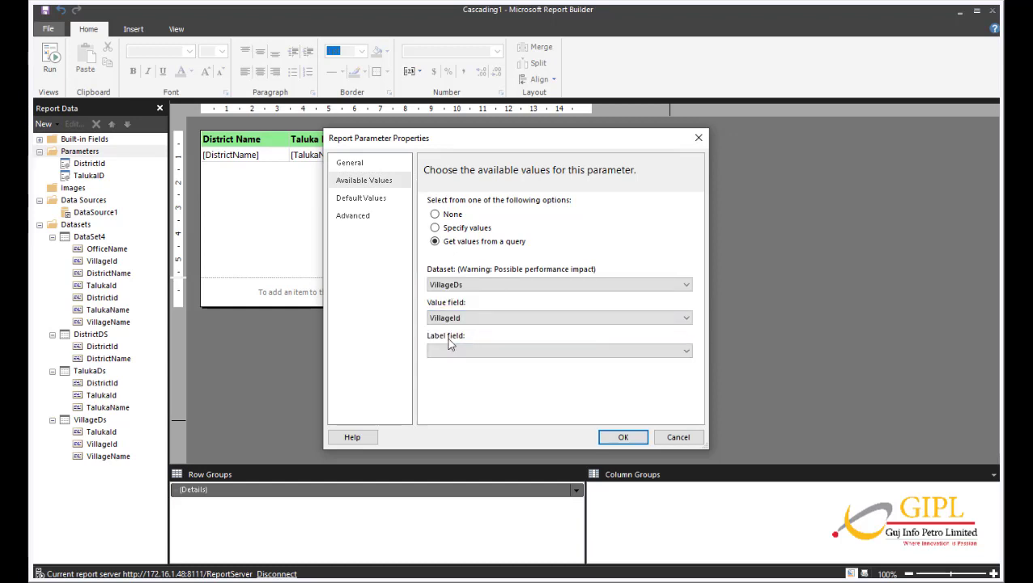
click(449, 354)
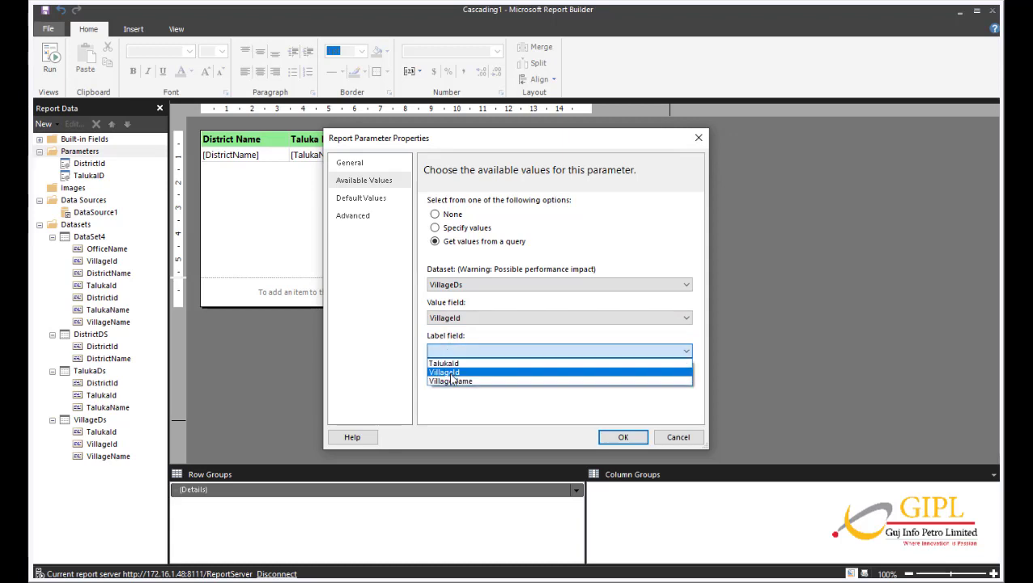
click(451, 380)
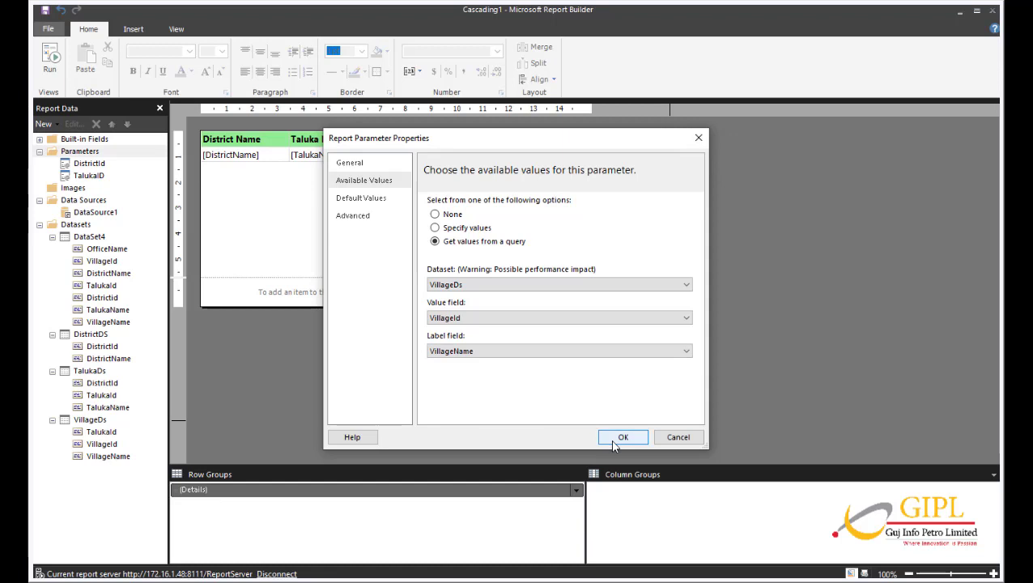
click(622, 437)
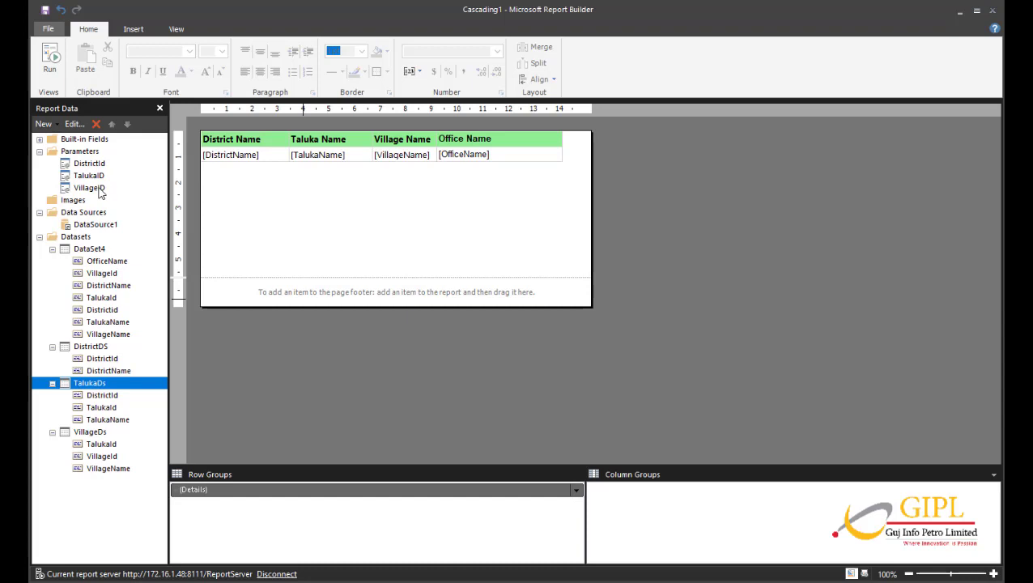
Add a filter to the TalukaDs dataset with [DistrictId] as its expression
right_click(104, 392)
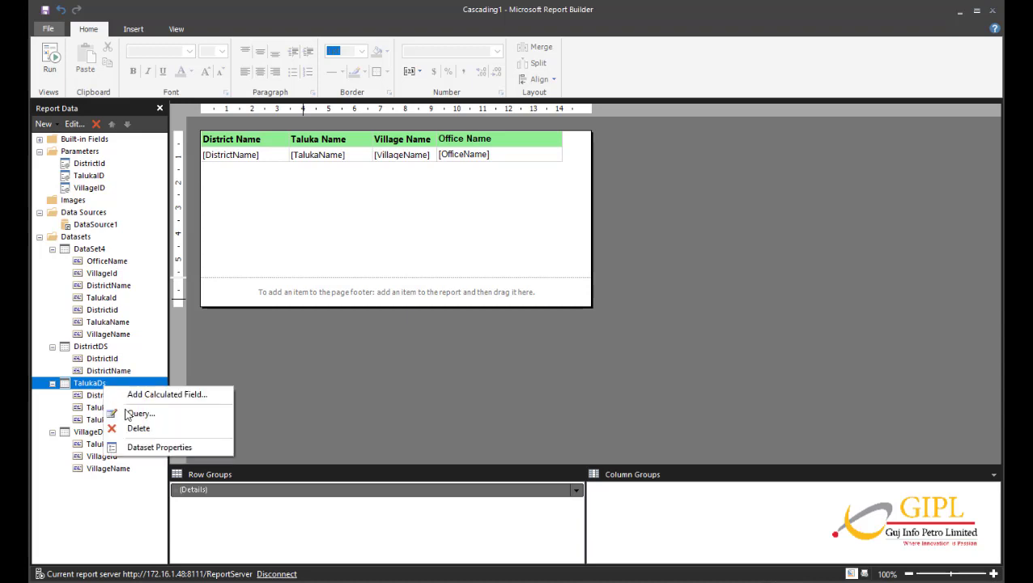
click(159, 447)
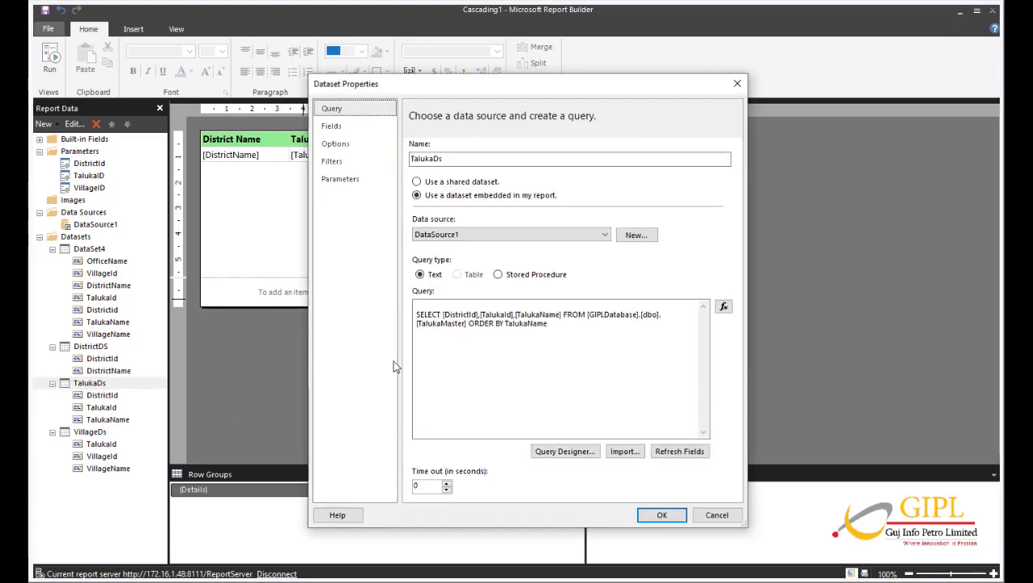
click(349, 169)
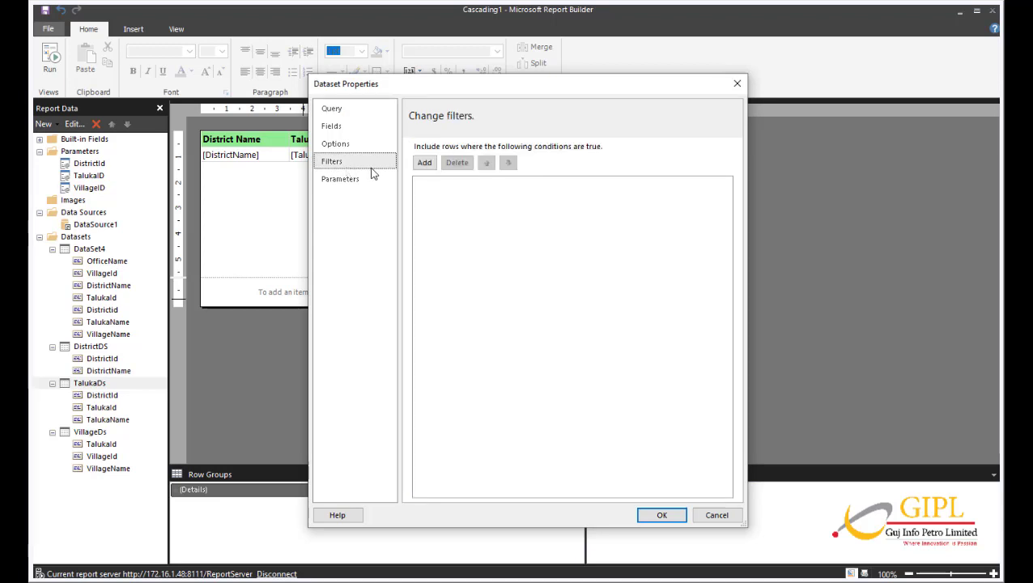
click(424, 163)
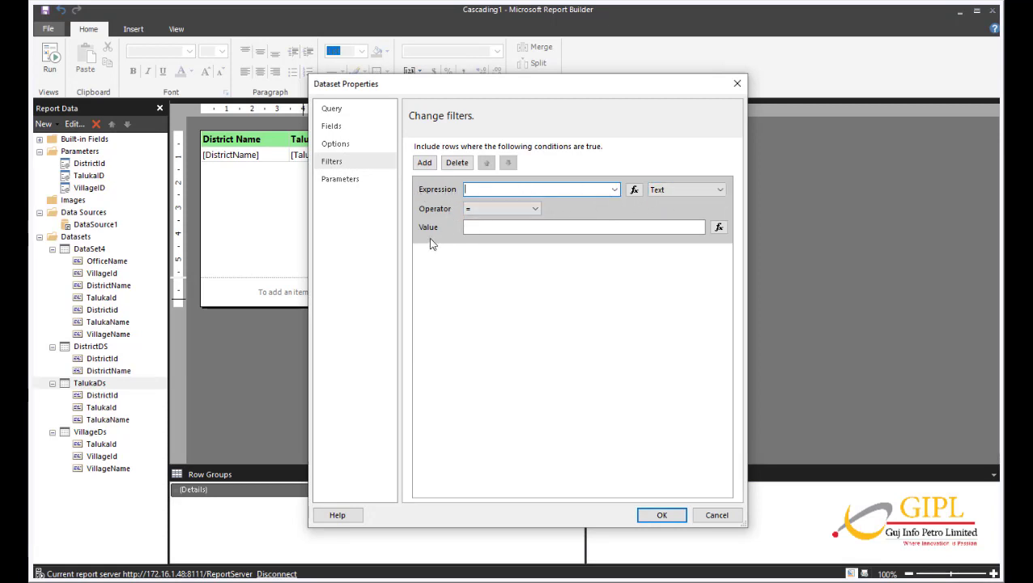
click(615, 192)
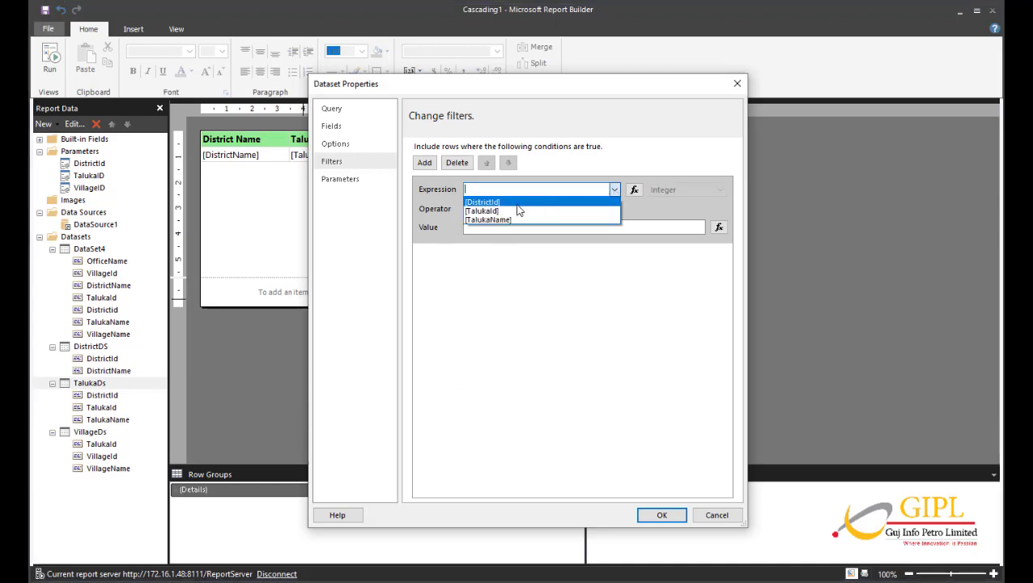
click(523, 201)
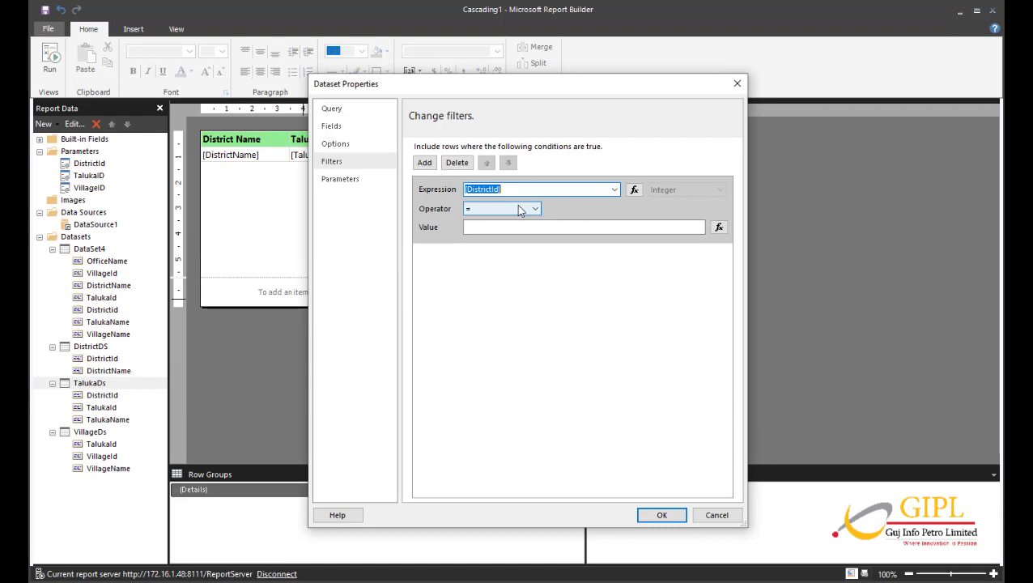
Set the TalukaDs filter's value to the expression =Parameters!DistrictId.Value and accept the dataset changes
click(719, 228)
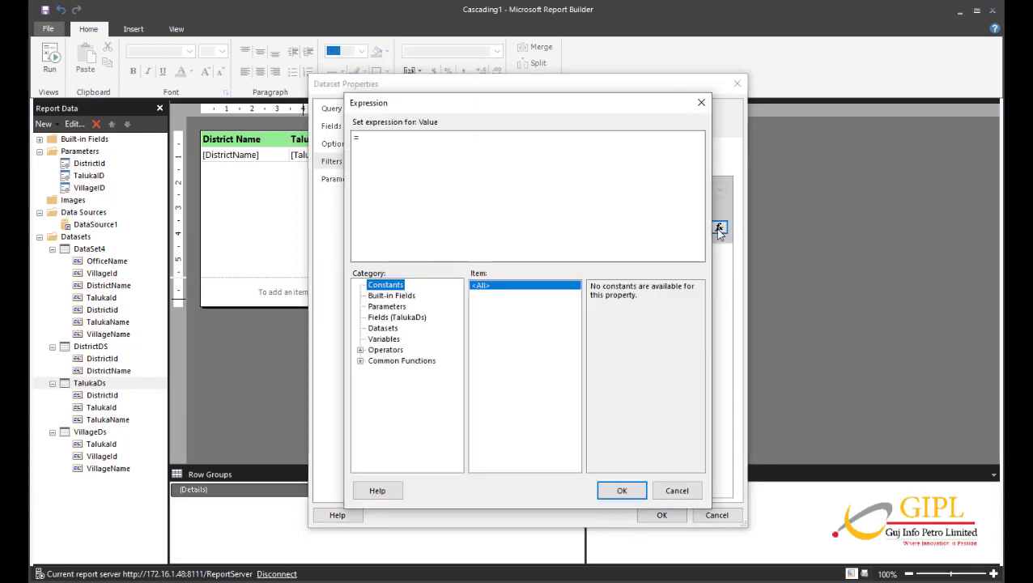
click(387, 307)
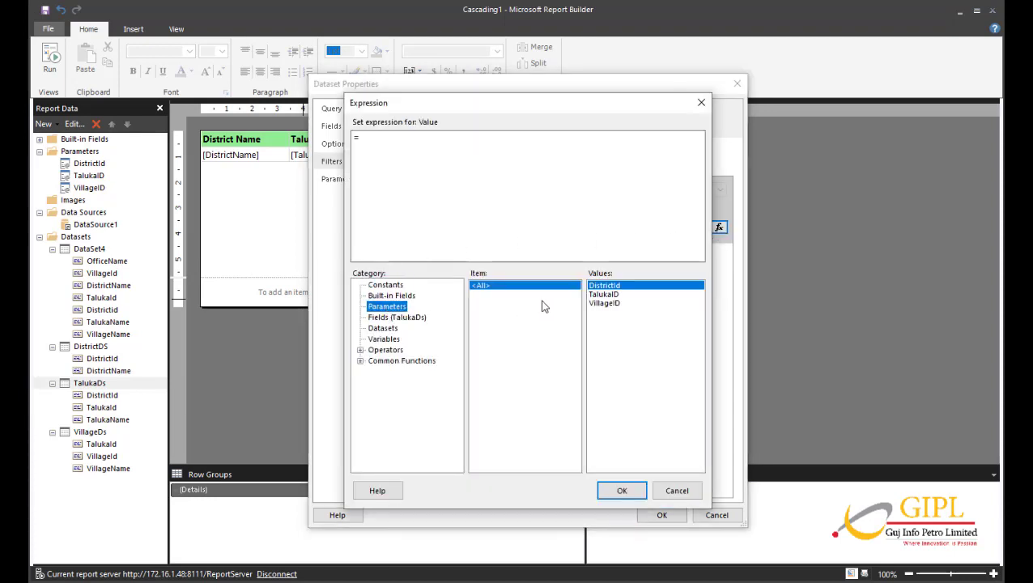
double_click(615, 287)
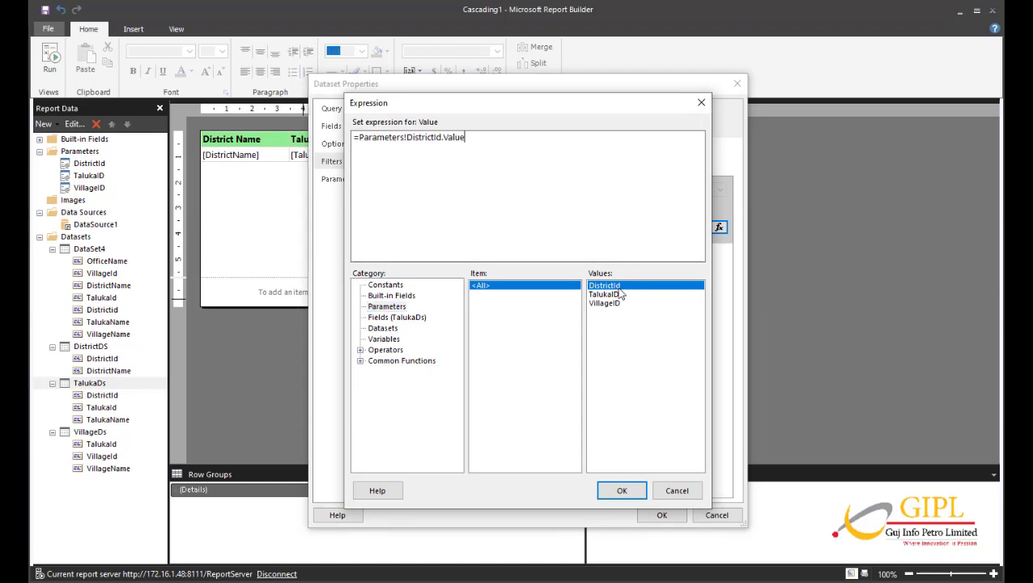
click(608, 491)
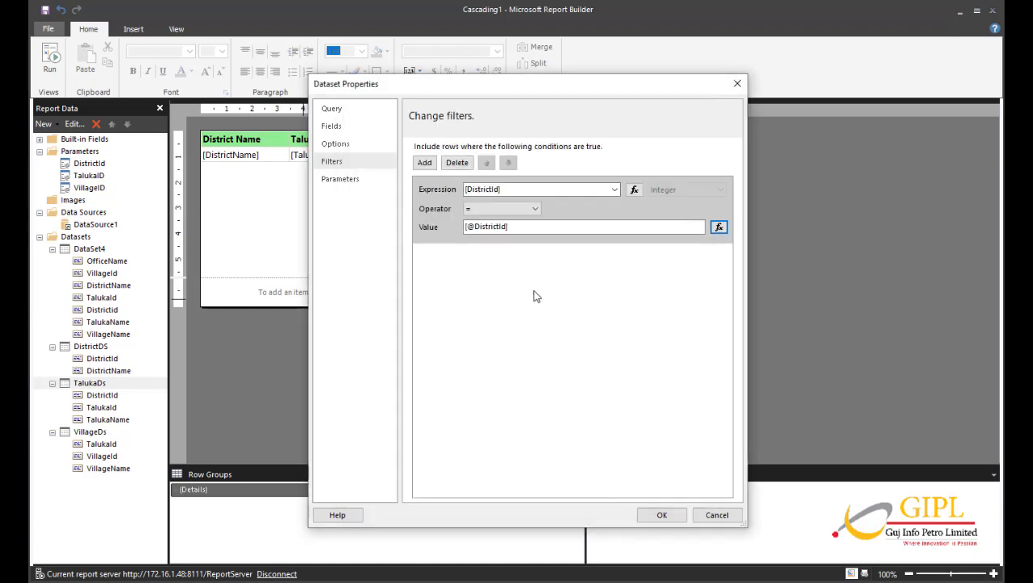
click(661, 516)
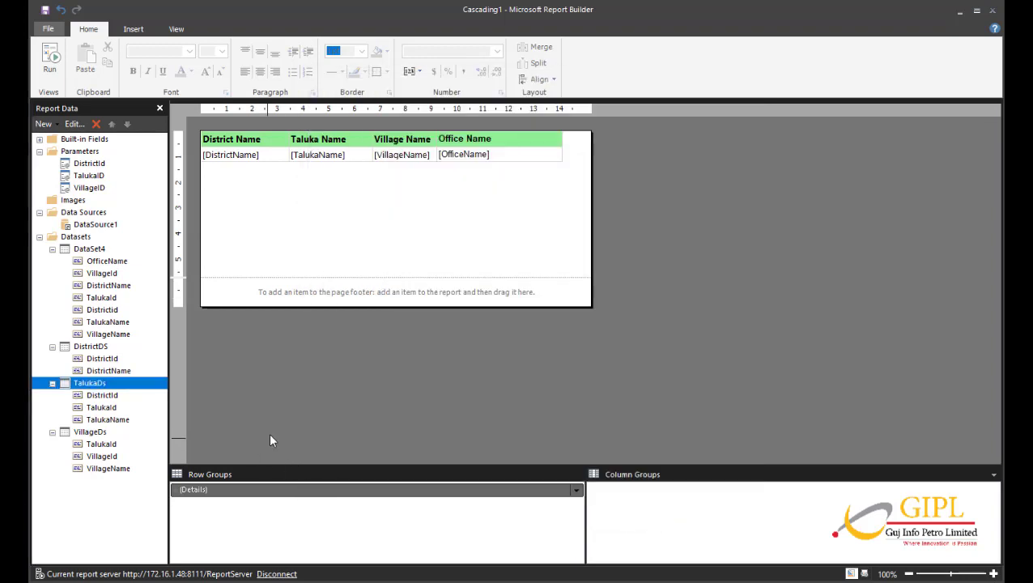
Add a filter to the VillageDs dataset with [TalukaId] as its expression
right_click(100, 433)
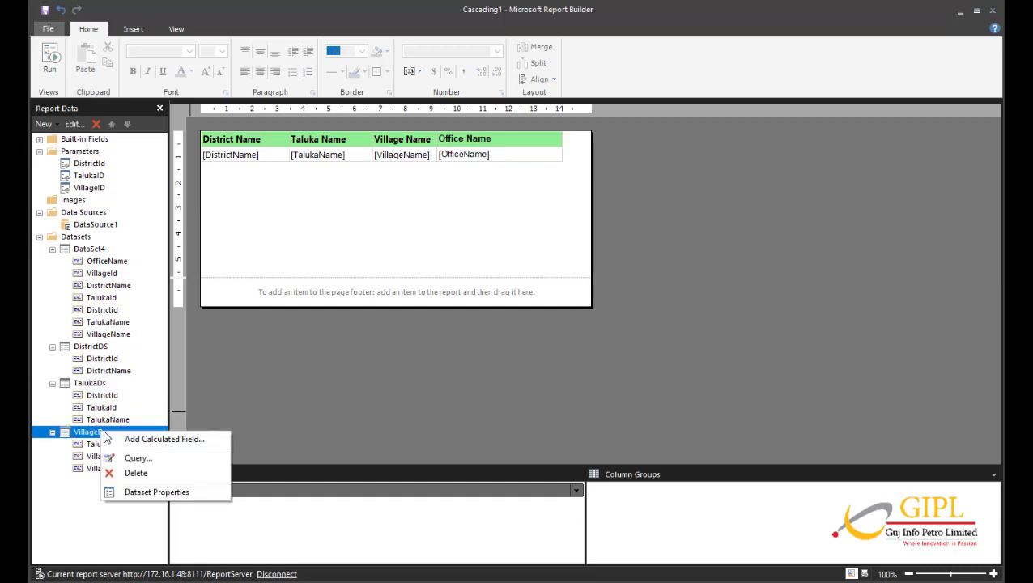
click(146, 492)
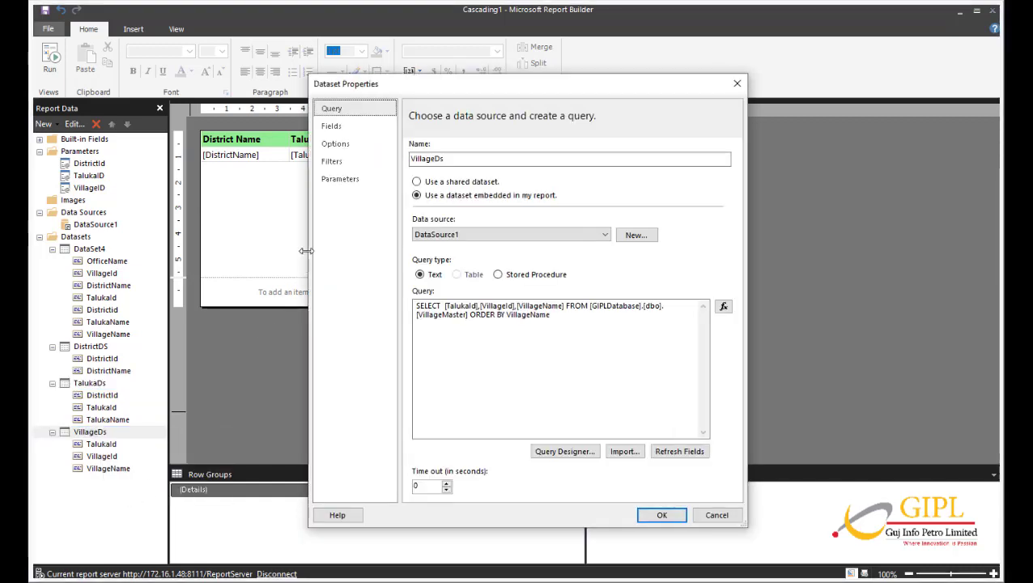
click(338, 163)
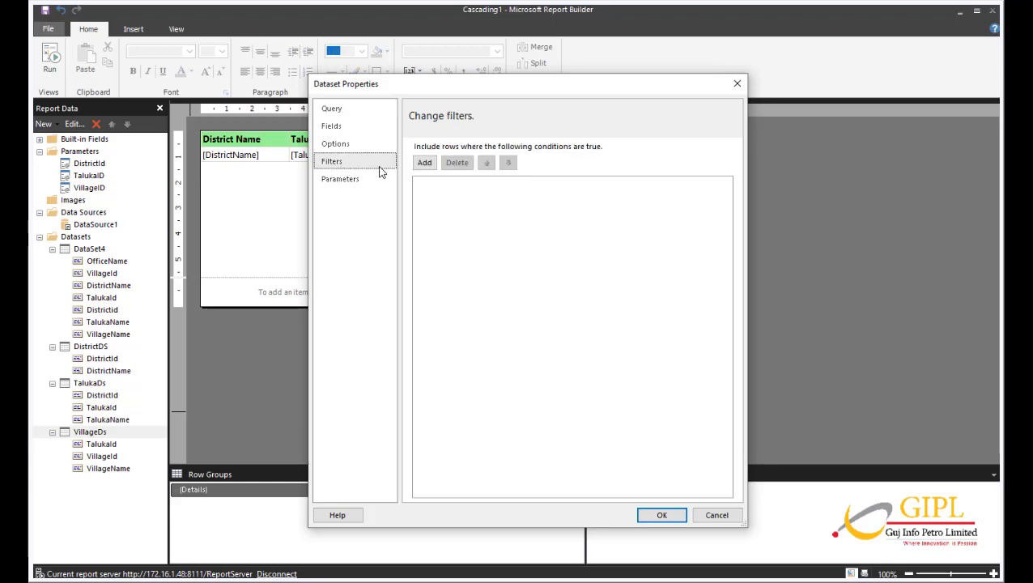
click(421, 166)
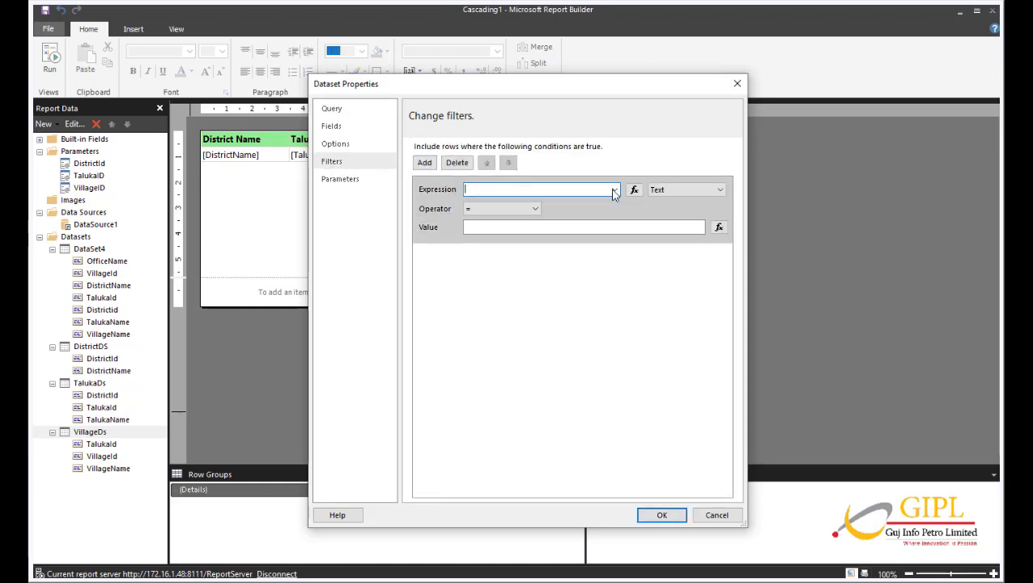
click(615, 190)
click(489, 202)
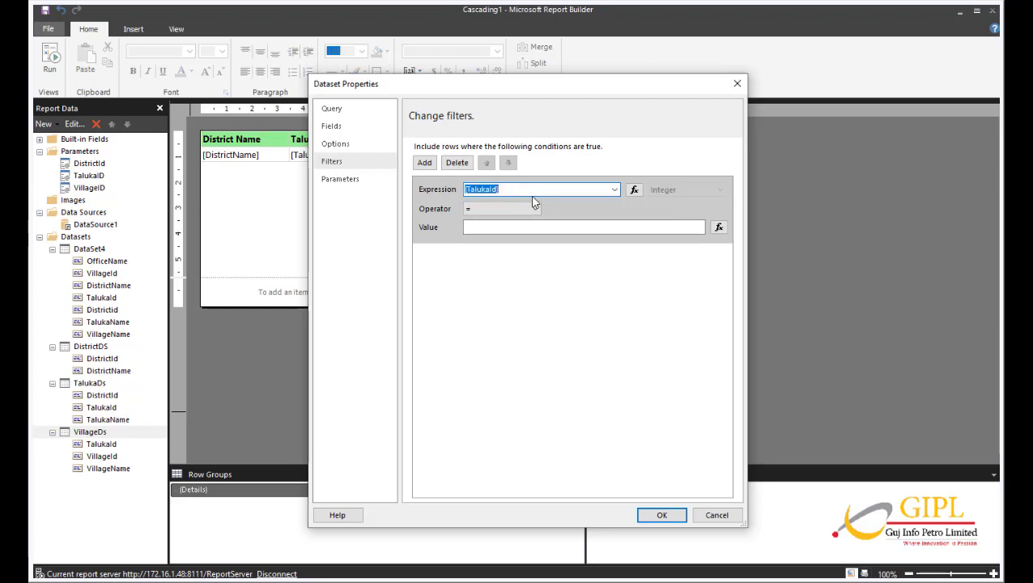
Set the VillageDs filter's value to the expression =Parameters!TalukaID.Value and accept the dataset changes
click(718, 227)
click(386, 306)
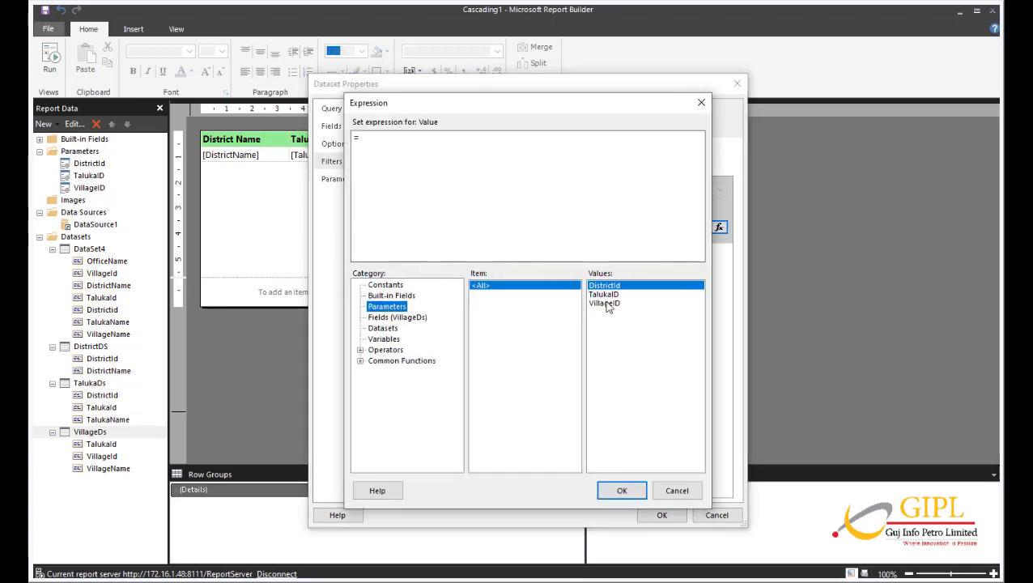
double_click(604, 294)
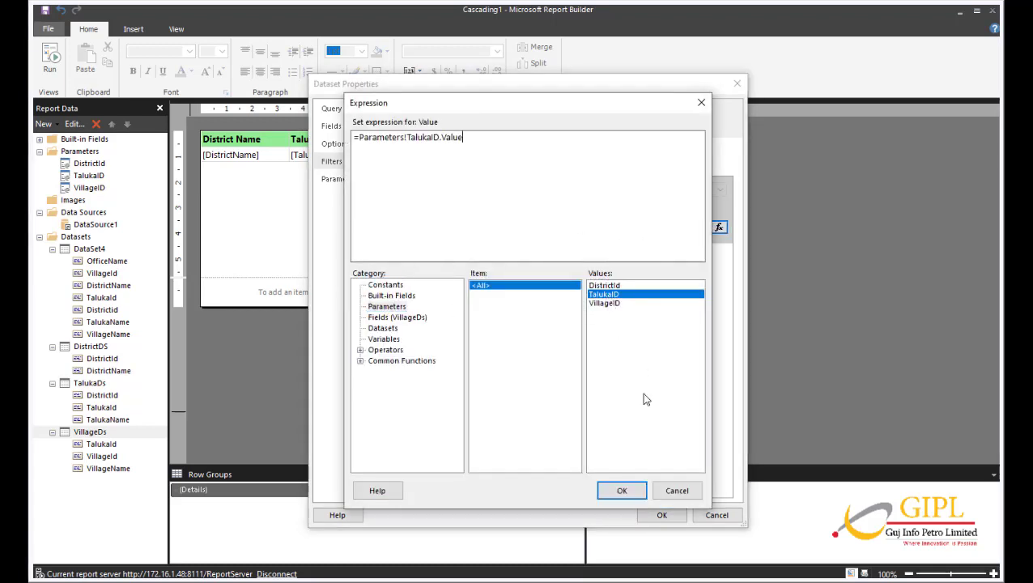
click(620, 490)
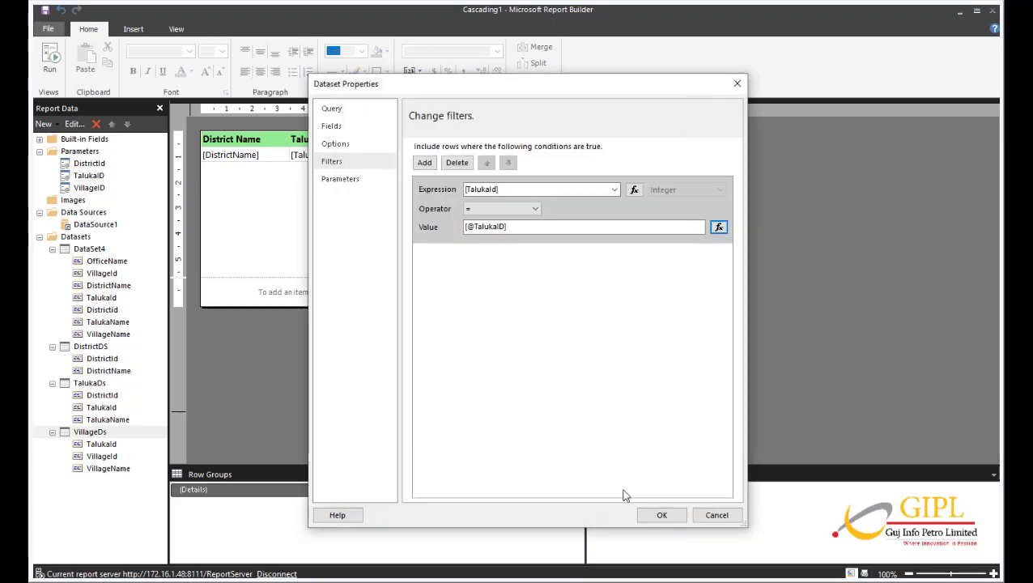
click(719, 226)
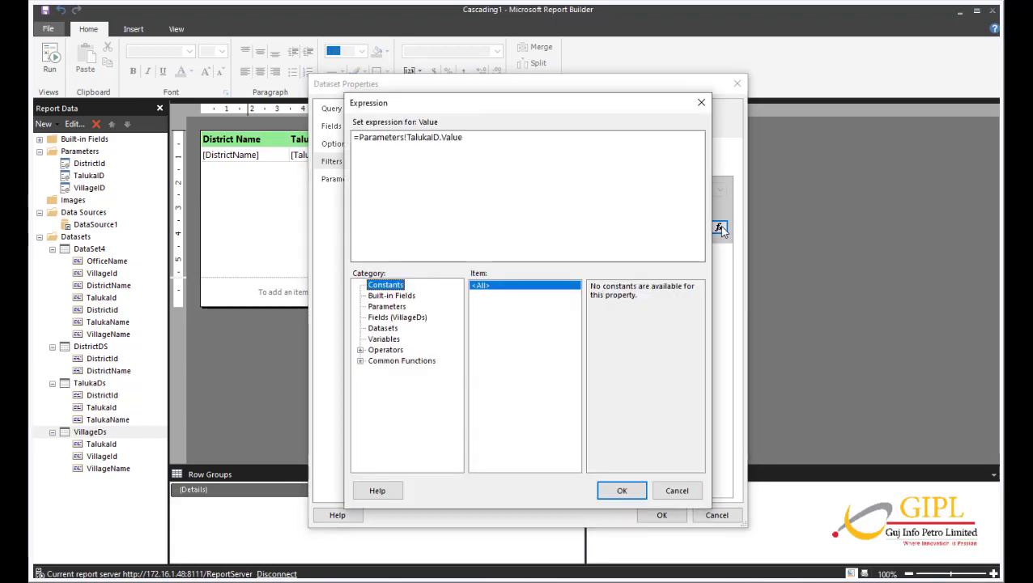
click(389, 306)
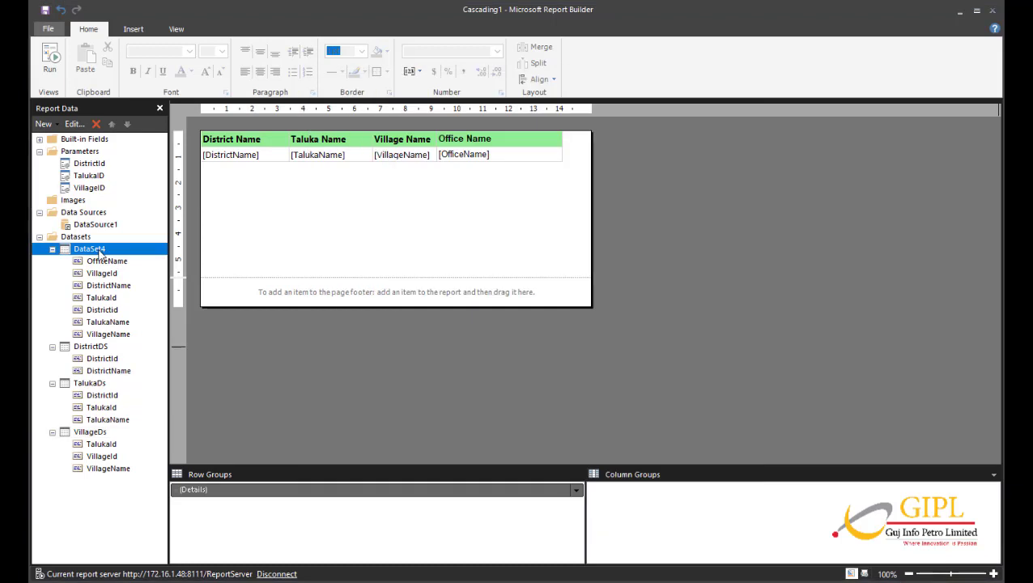
Add a filter to the DataSet4 dataset with [Districtid] as its expression
right_click(100, 254)
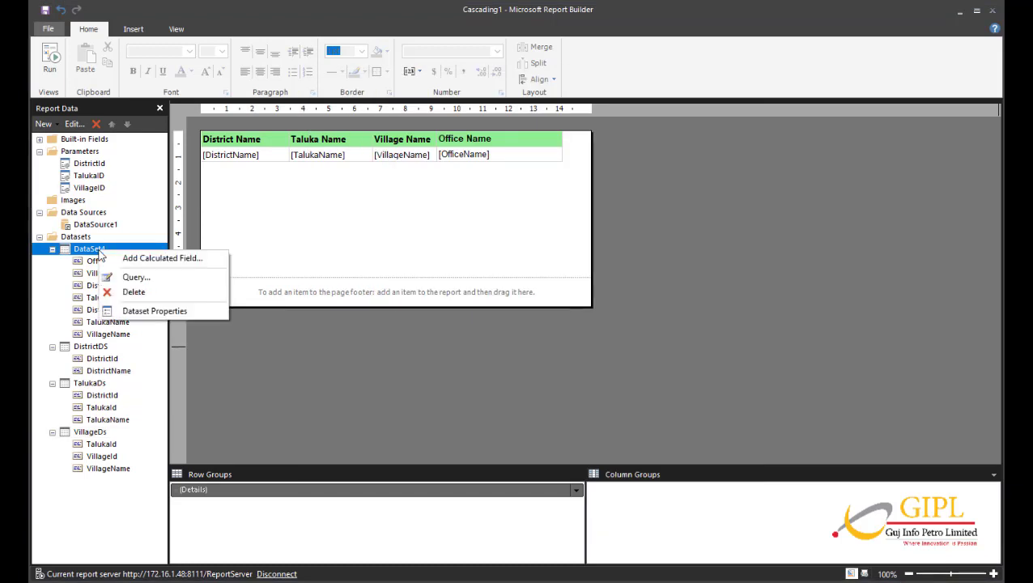
click(150, 312)
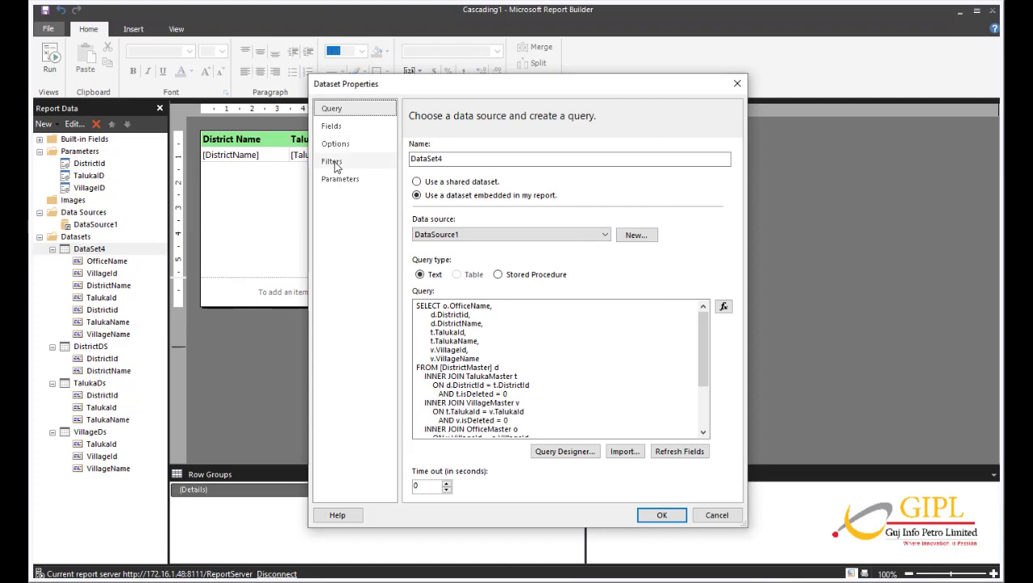
click(332, 162)
click(425, 162)
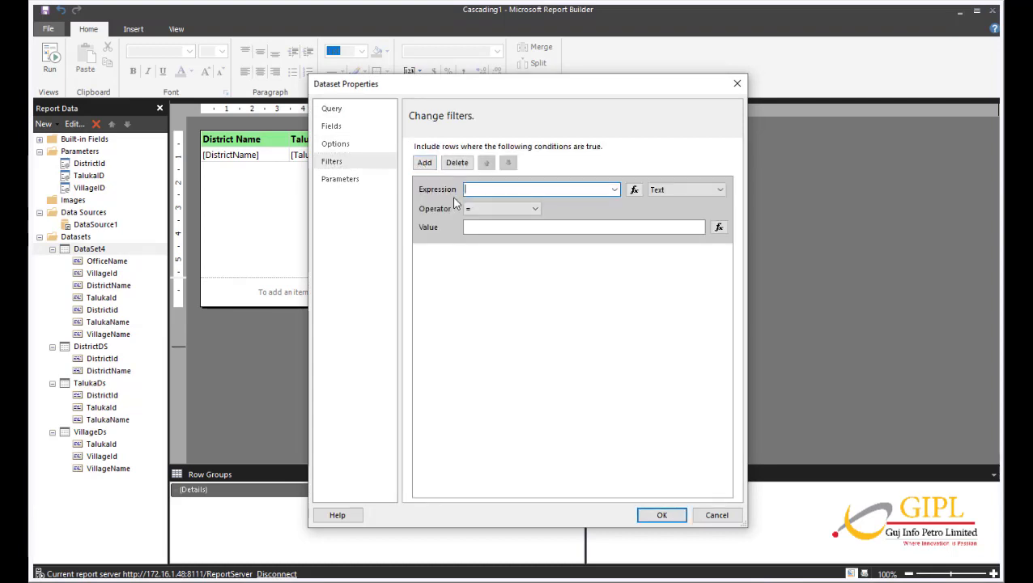
click(616, 190)
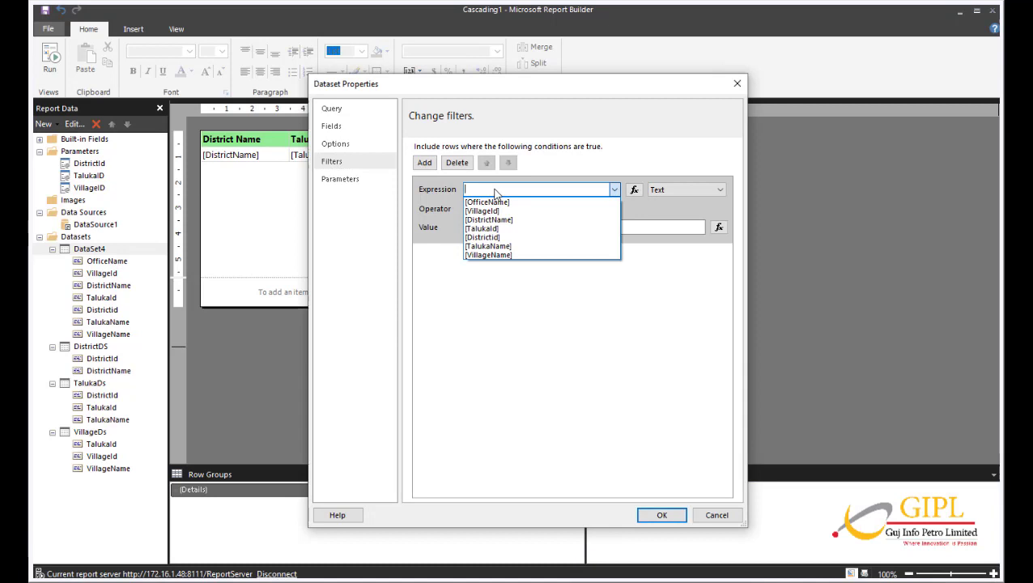
click(483, 237)
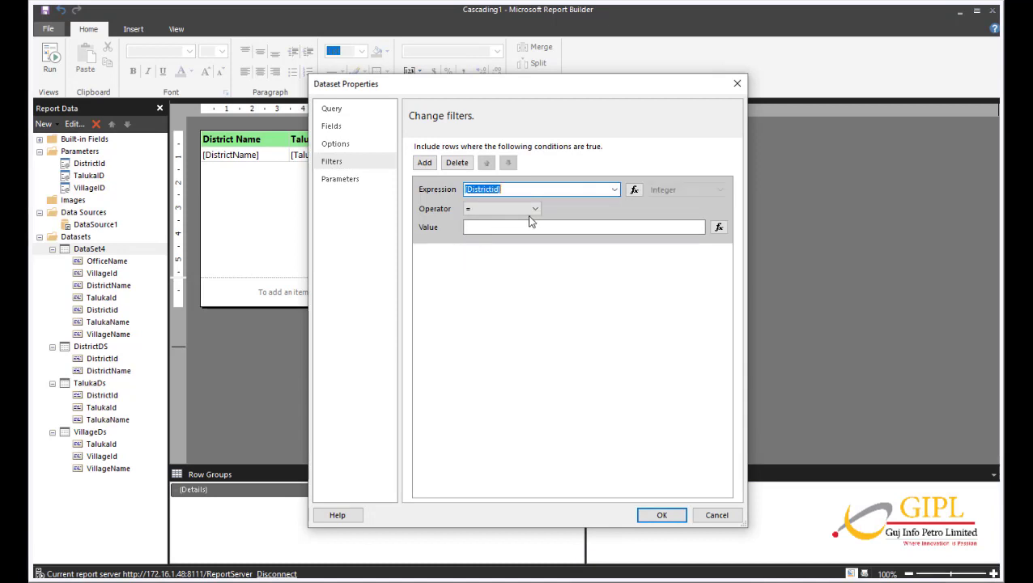
Set the value of DataSet4's [Districtid] filter to the DistrictId parameter
click(719, 228)
click(387, 306)
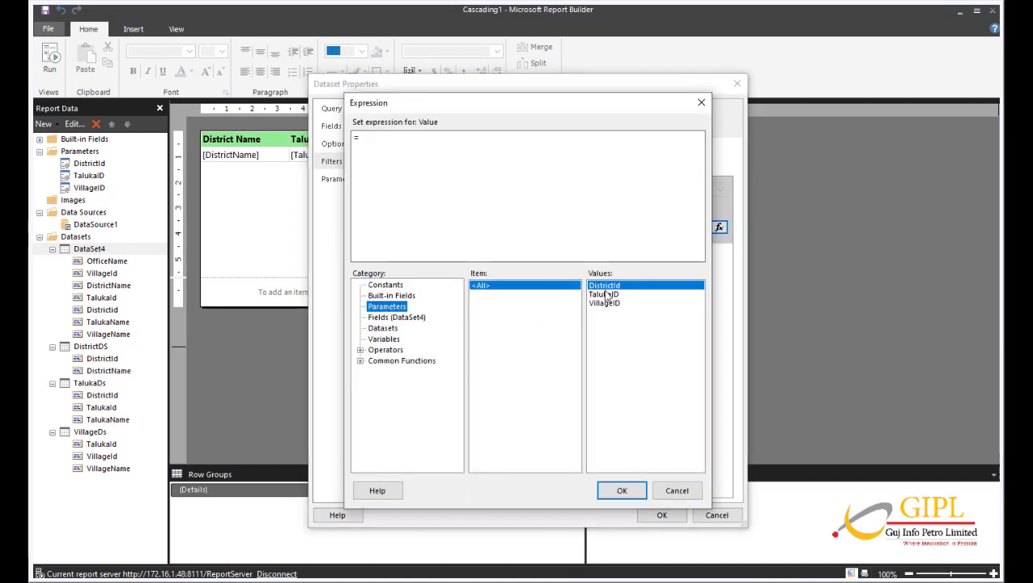
double_click(606, 286)
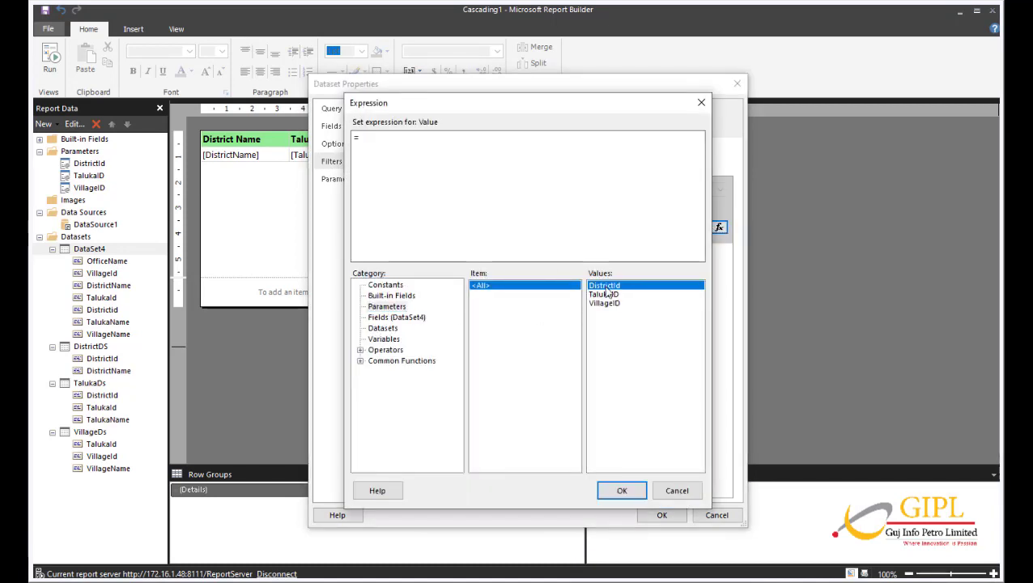
click(624, 492)
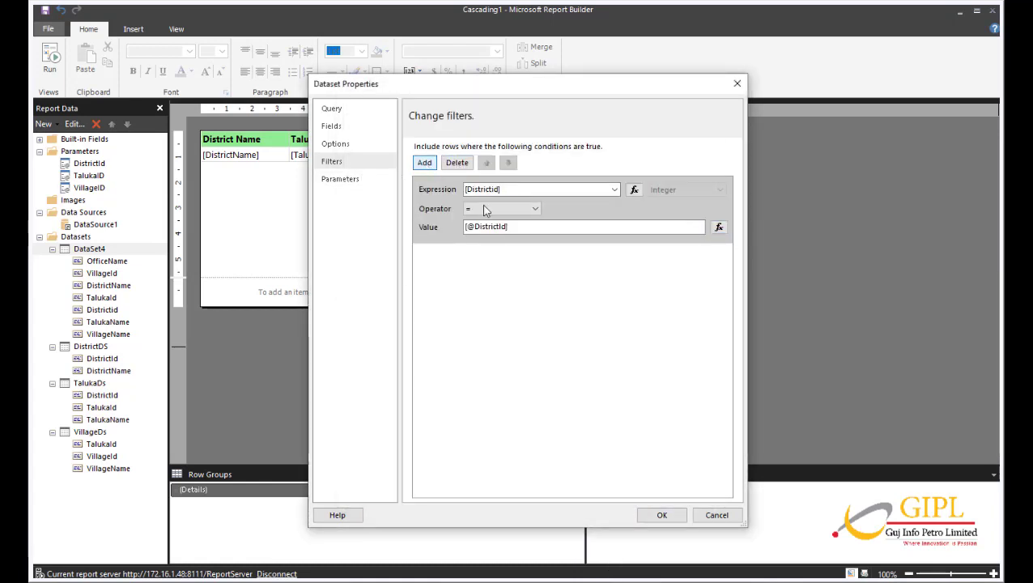
Add a second DataSet4 filter comparing [TalukaId] with the expression =Parameters!TalukaID.Value
click(424, 162)
click(616, 256)
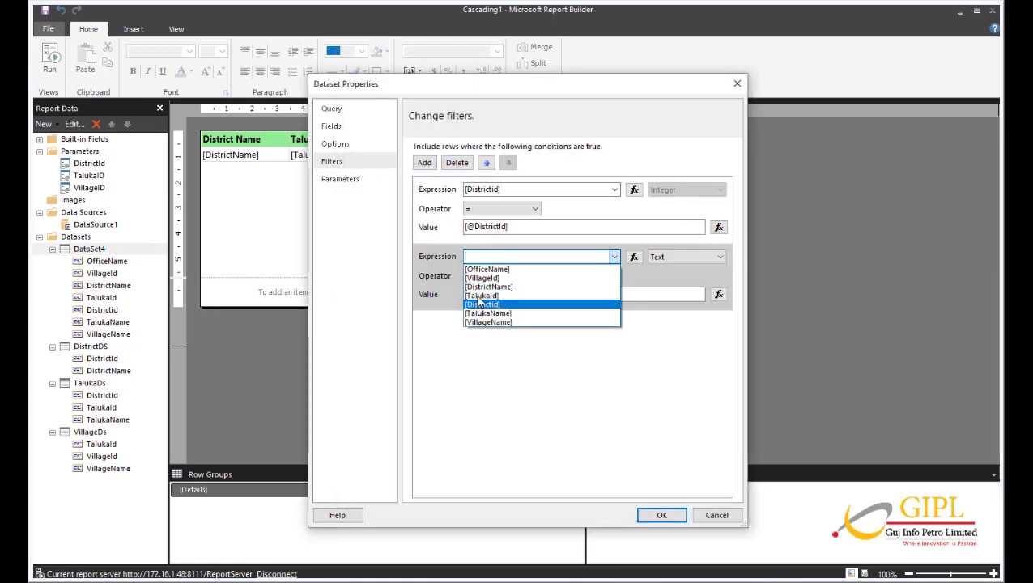
click(535, 296)
click(719, 294)
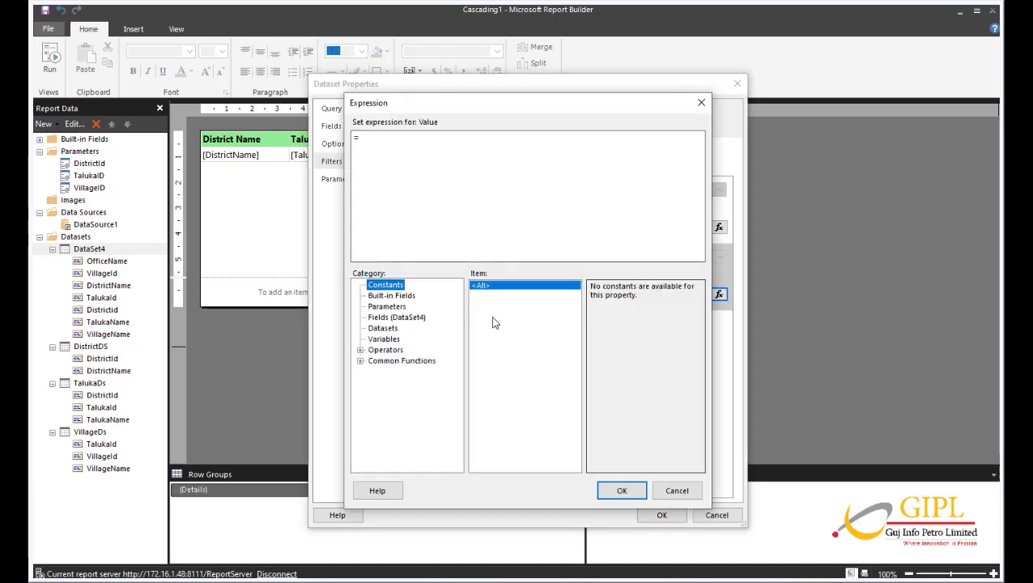
click(401, 306)
double_click(603, 296)
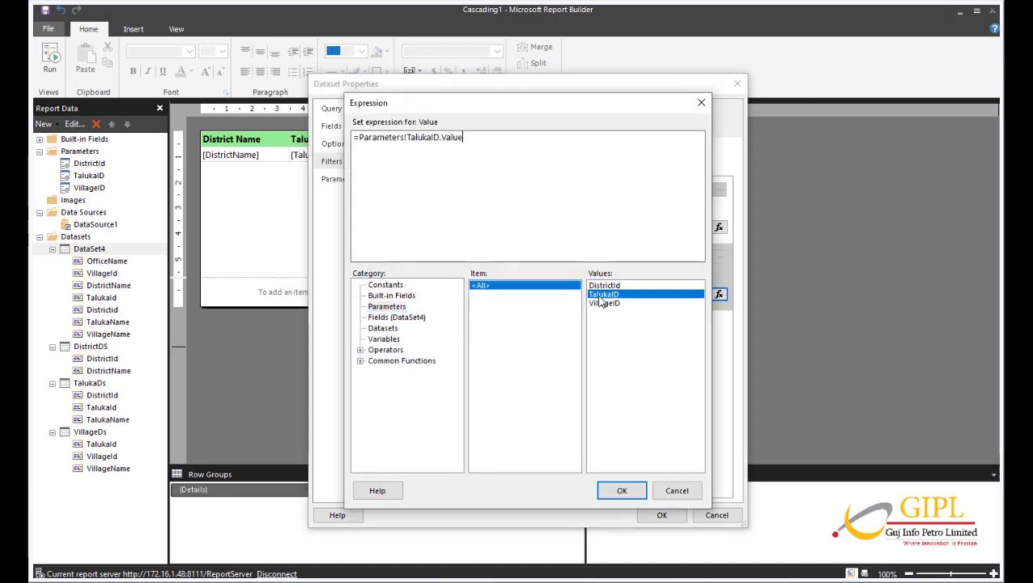
click(622, 490)
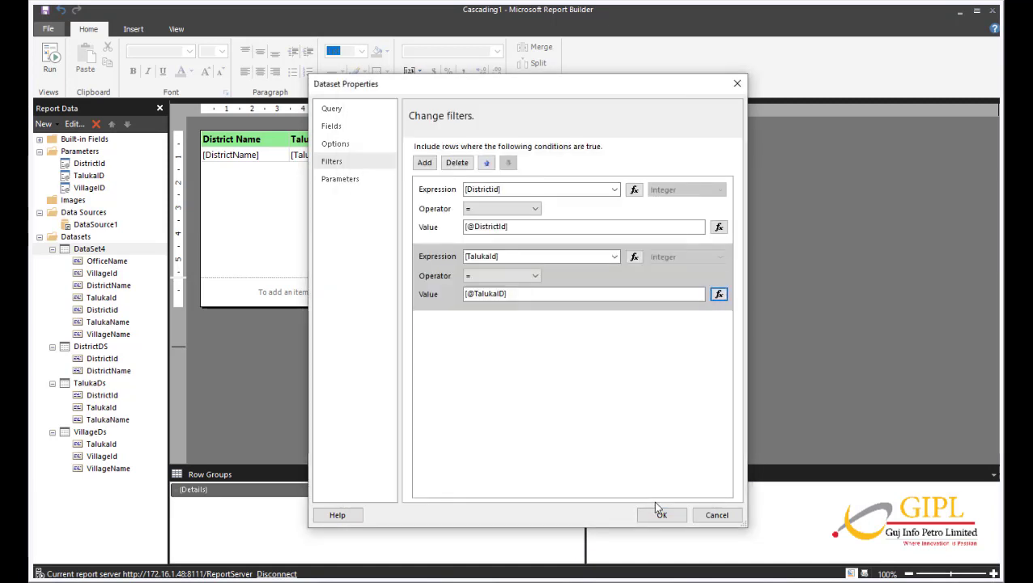
Add a third DataSet4 filter comparing [VillageId] with the VillageID parameter and accept the dataset changes
click(424, 163)
click(615, 324)
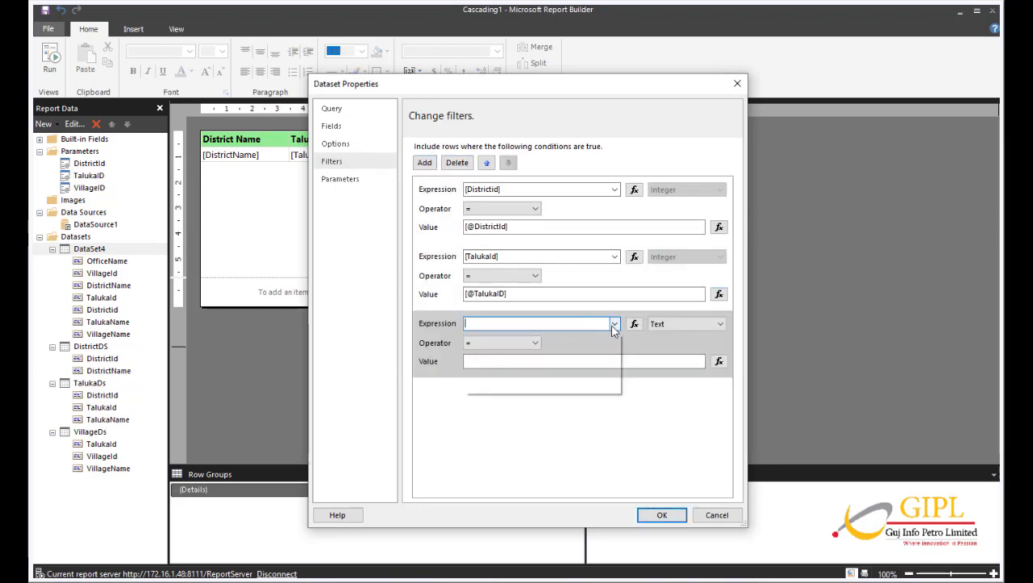
click(482, 345)
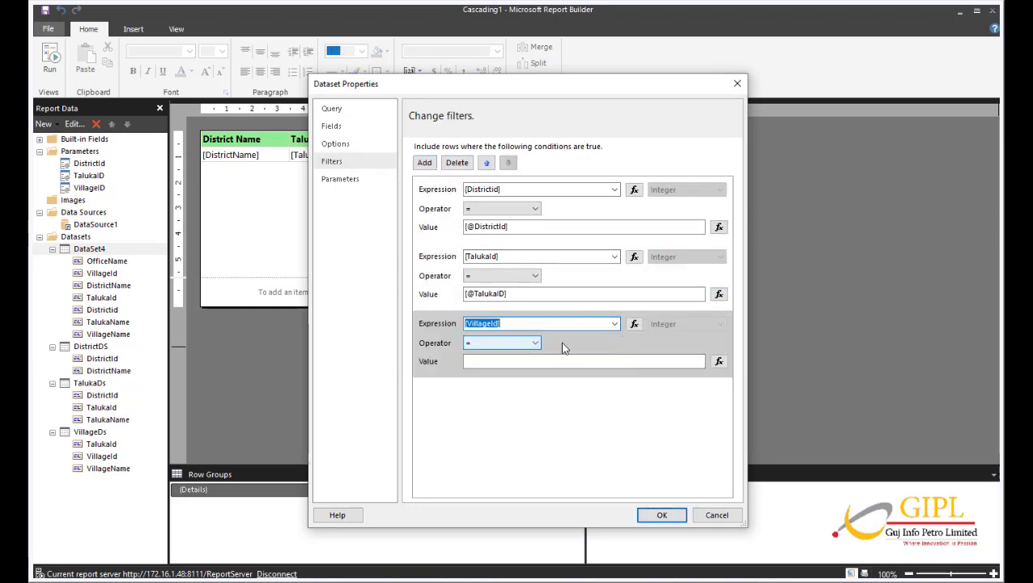
click(719, 362)
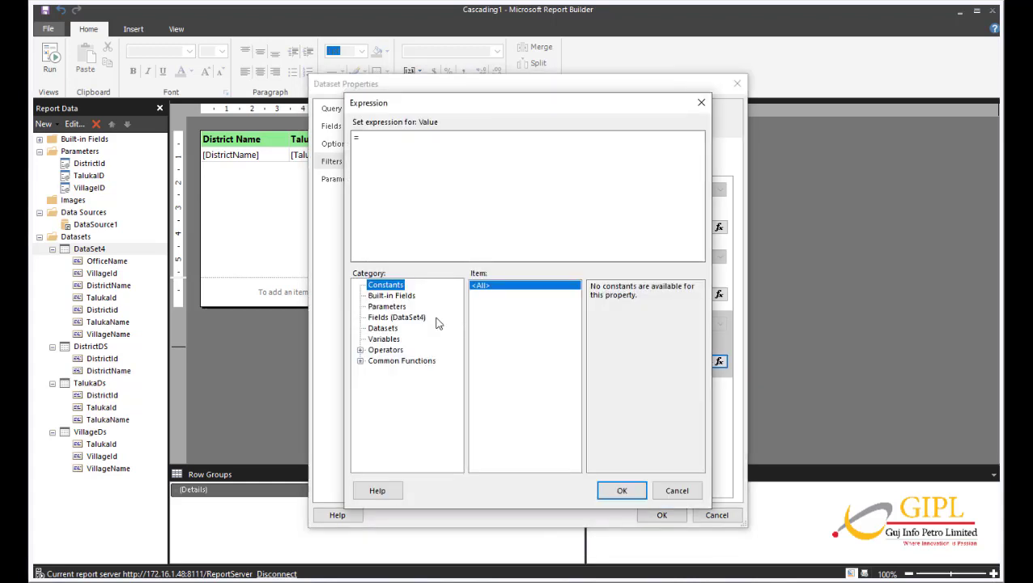
click(387, 306)
double_click(604, 304)
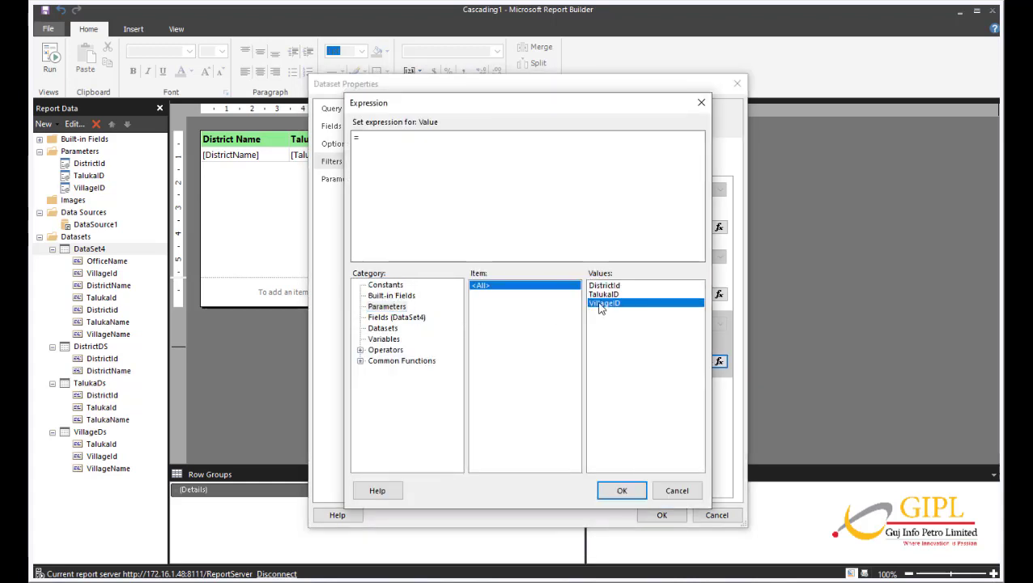
click(622, 491)
click(662, 515)
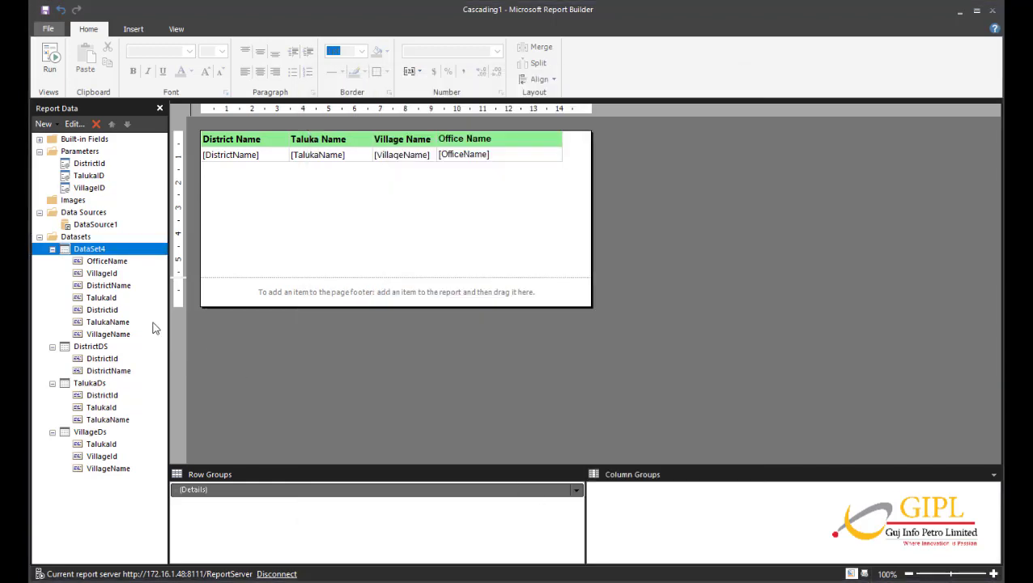
Run the report and choose Ahmadabad as the district name and SABARMATI as the taluka name
click(50, 65)
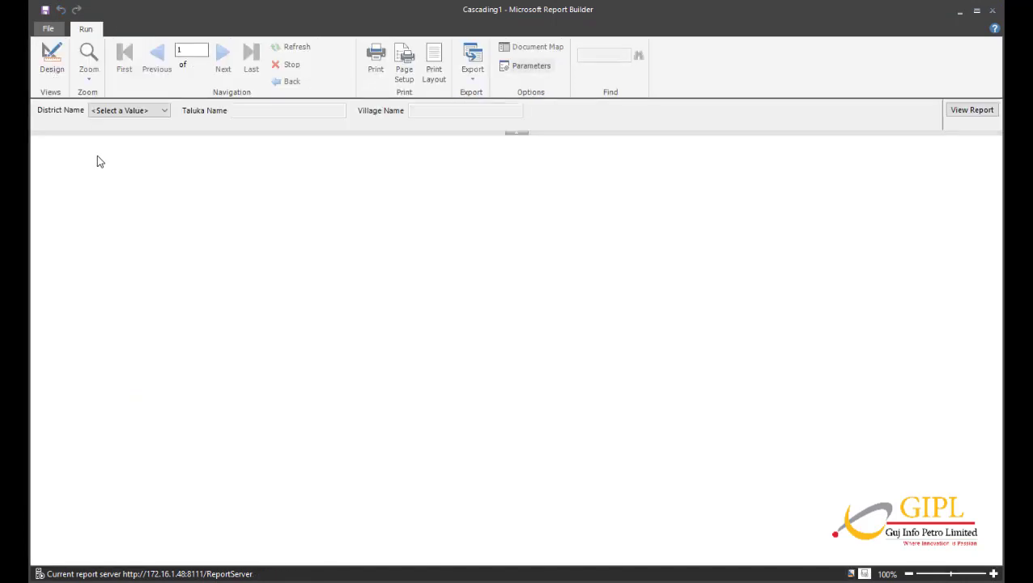
click(114, 111)
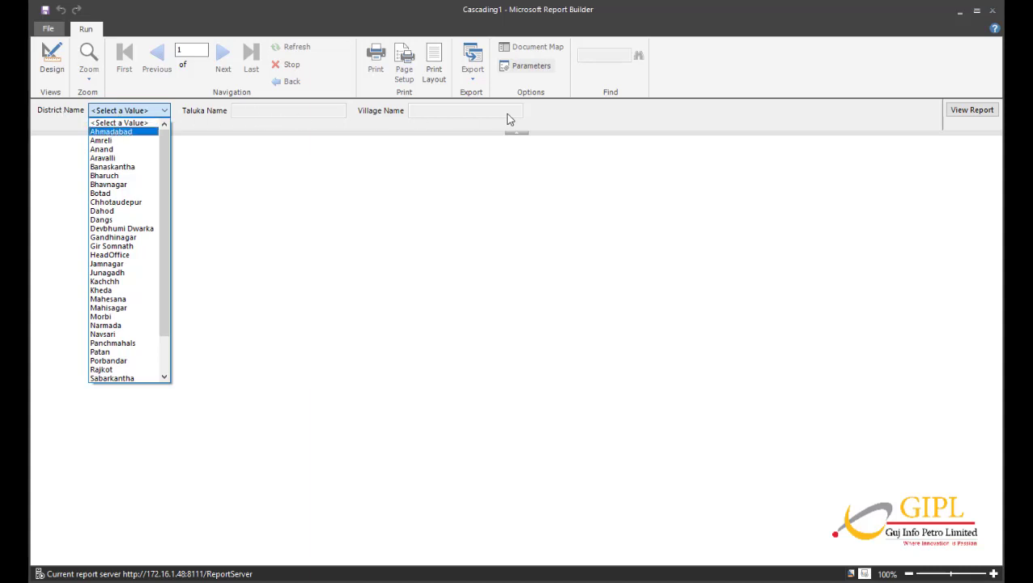
click(104, 134)
click(274, 112)
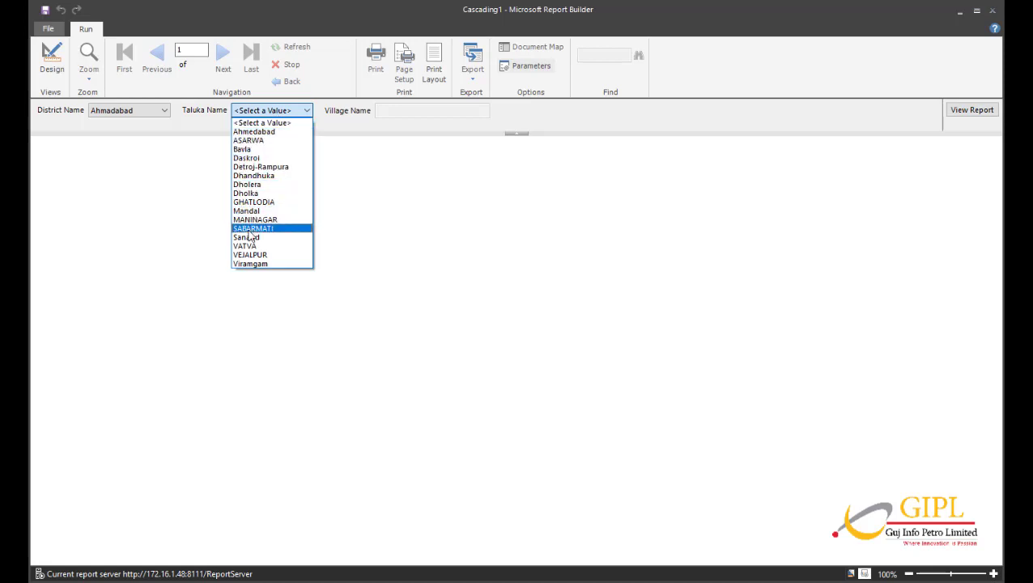
click(249, 229)
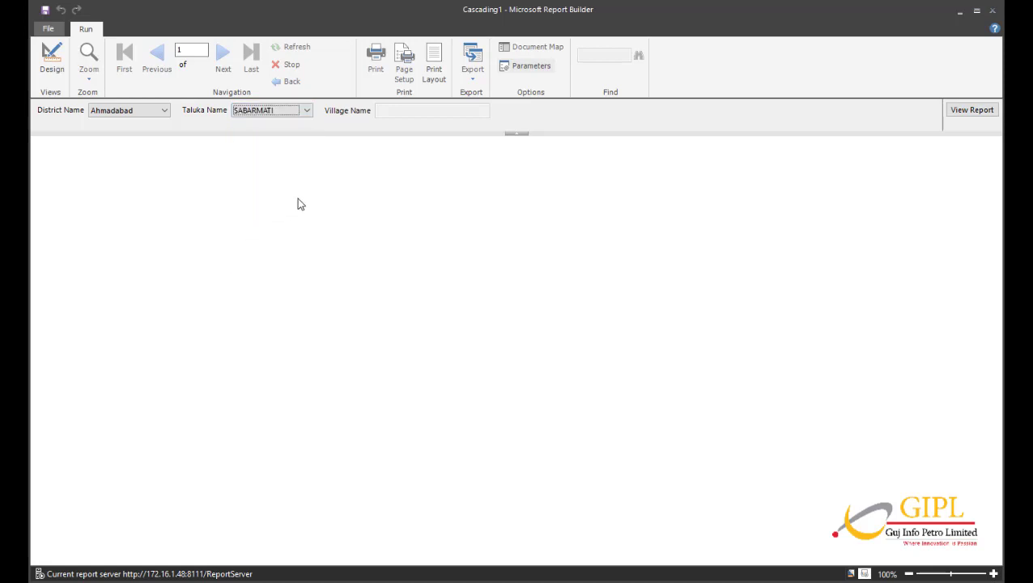
Choose CHANDLODIA as the village name and generate the report for the selected parameters
click(406, 114)
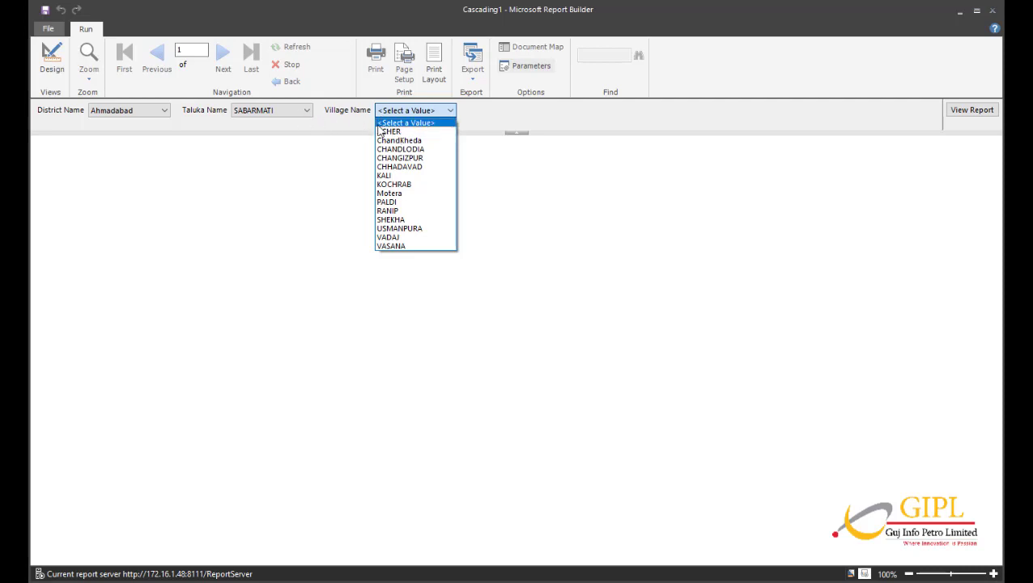
click(382, 123)
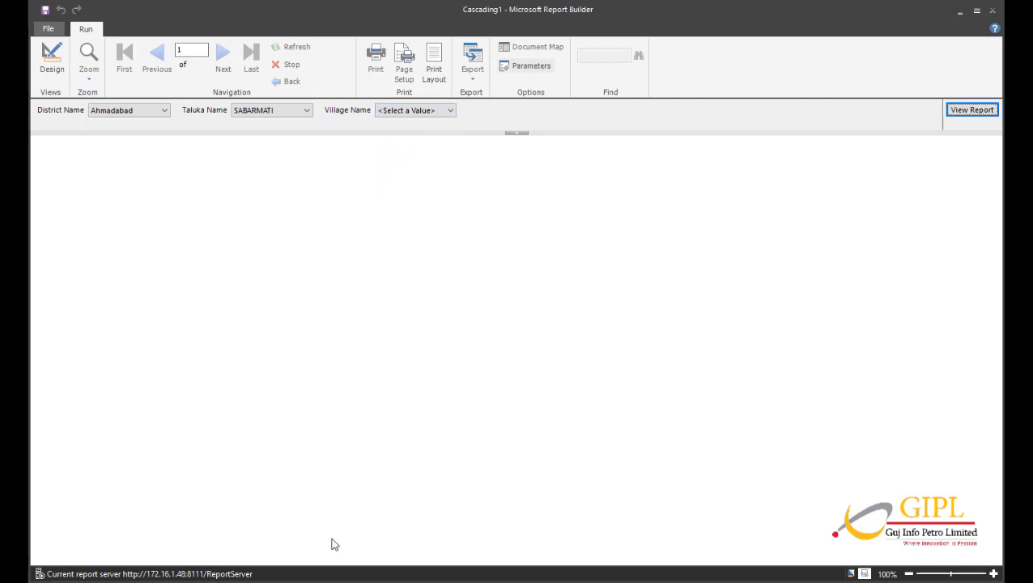
click(399, 115)
click(401, 150)
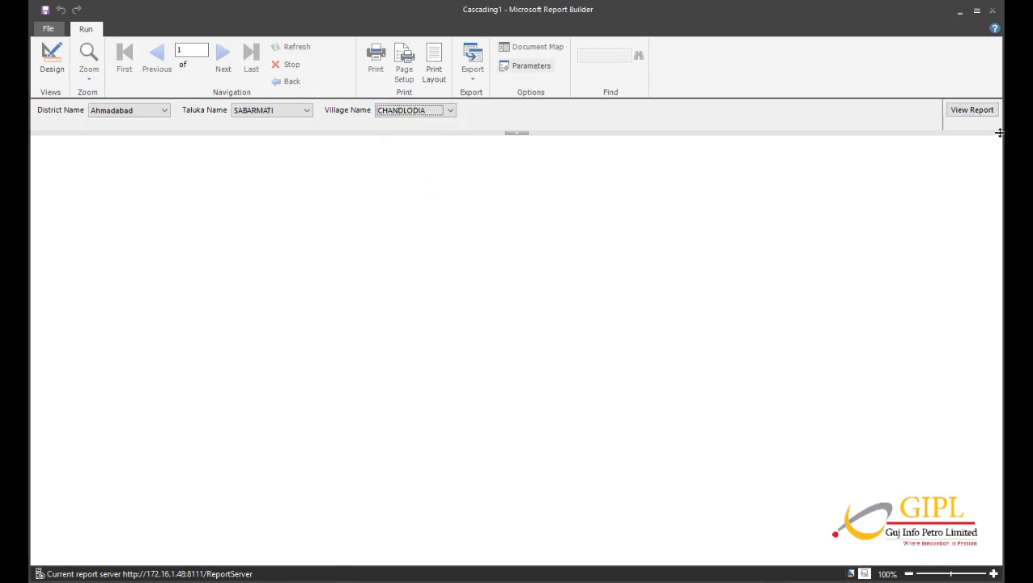
click(983, 111)
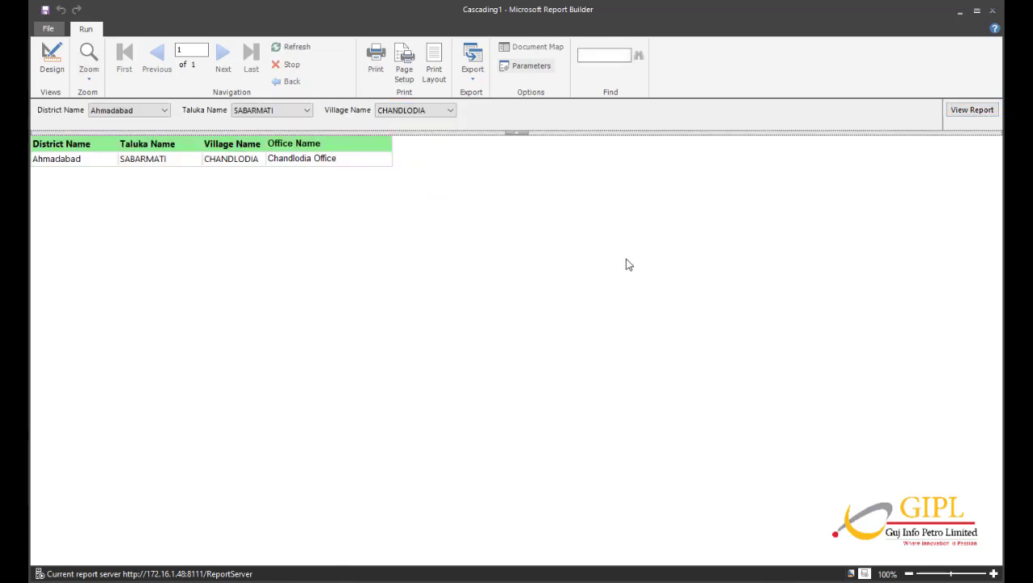